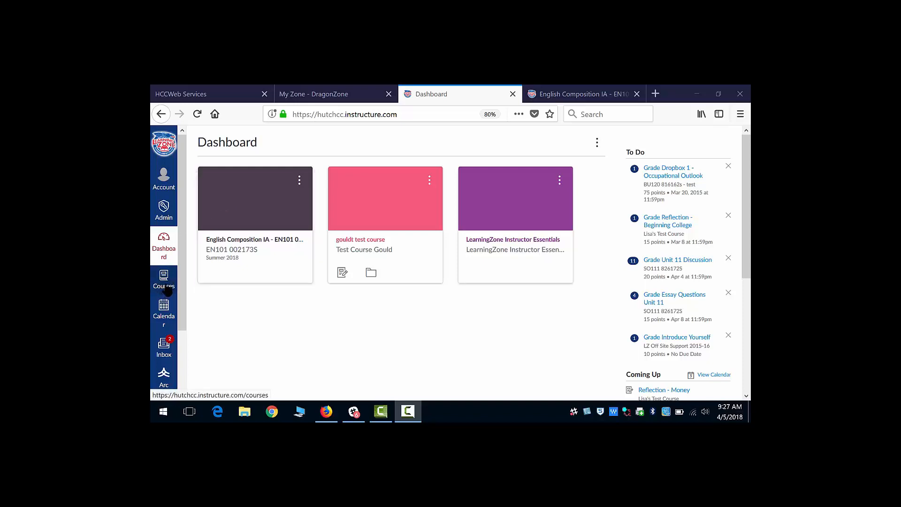
# Open the full course list and toggle the favorite star of English Composition IA under Future Enrollments off and on again
pyautogui.click(168, 290)
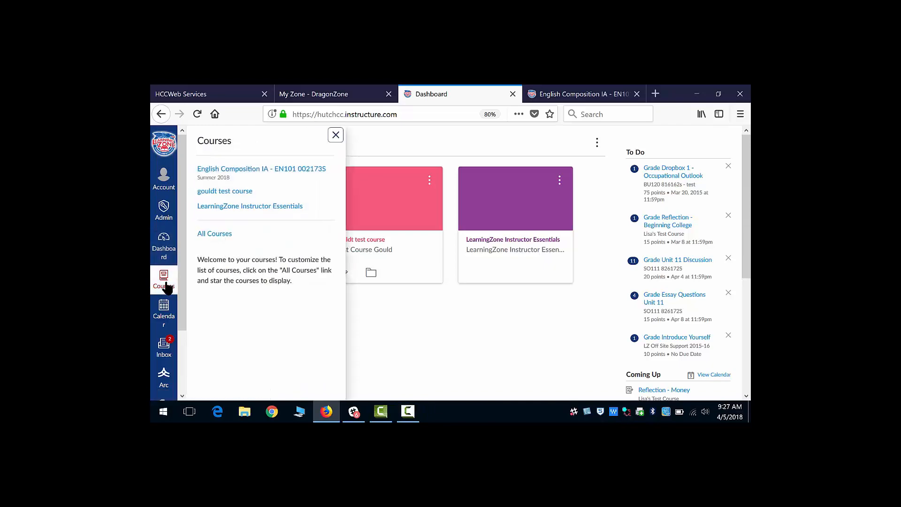
pyautogui.click(218, 235)
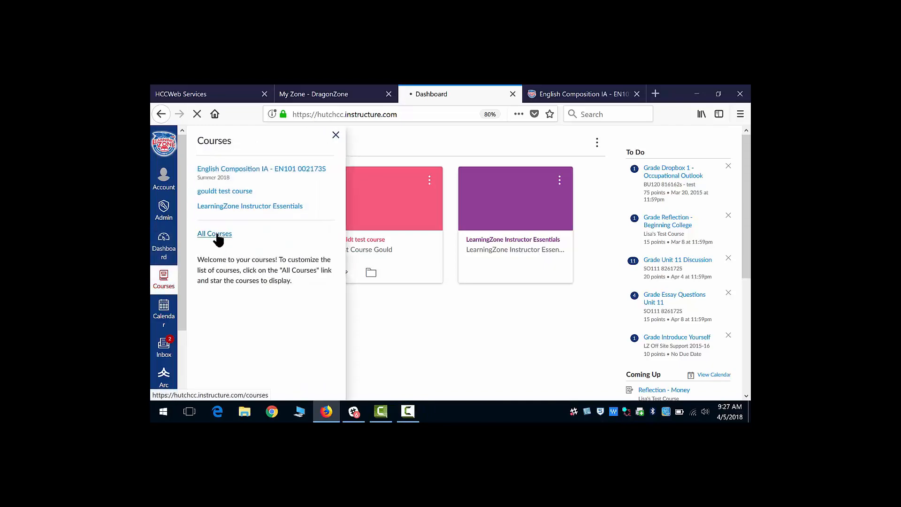
pyautogui.scroll(-5, 456, 293)
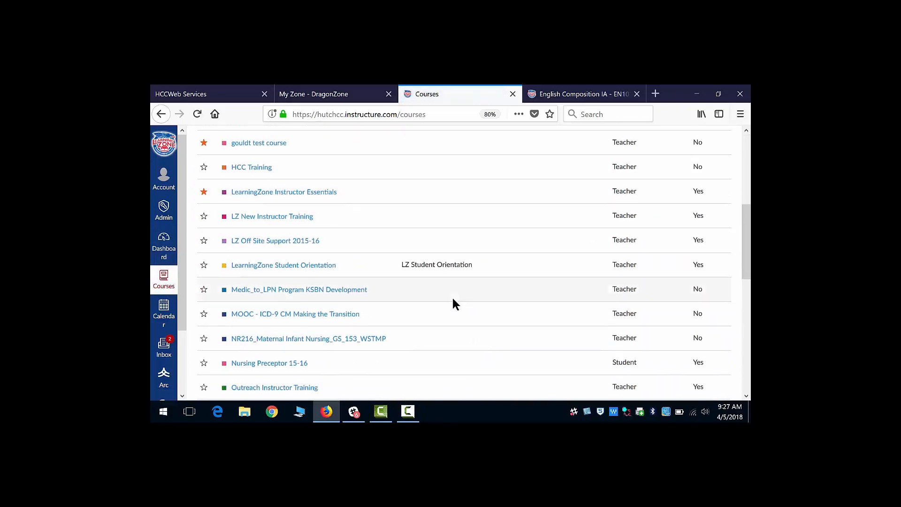
pyautogui.scroll(-5, 452, 298)
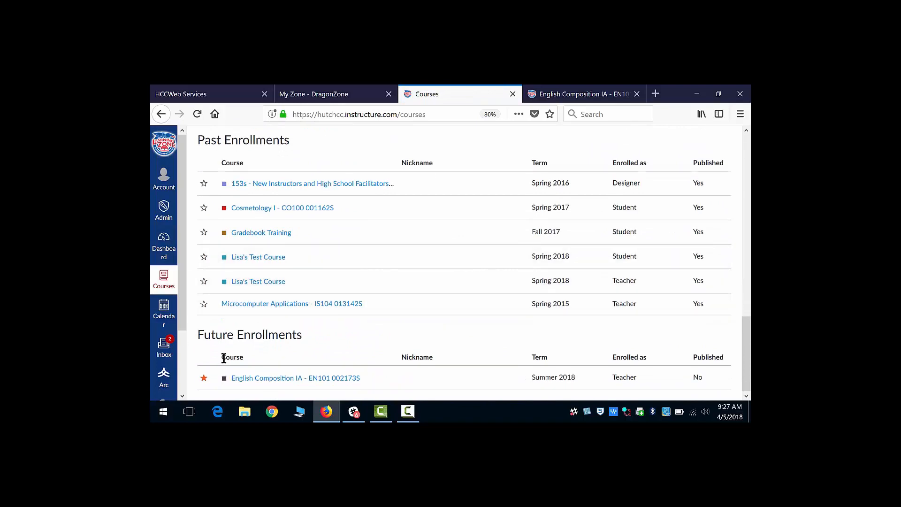
pyautogui.click(203, 378)
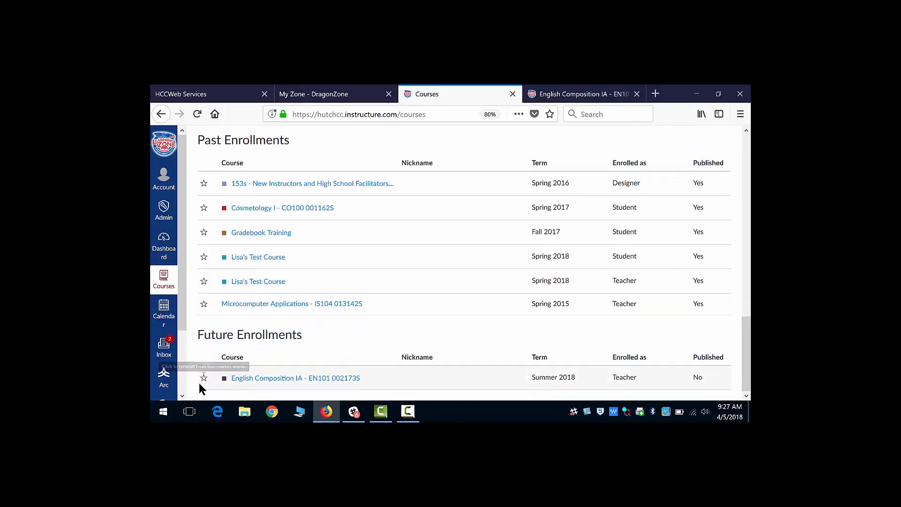
pyautogui.click(203, 379)
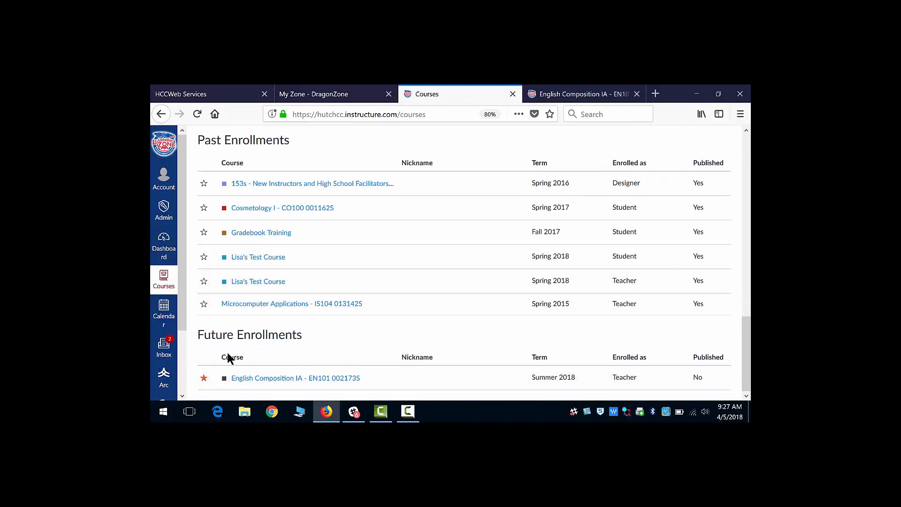
# Return to the dashboard and switch its view to Recent Activity
pyautogui.click(164, 249)
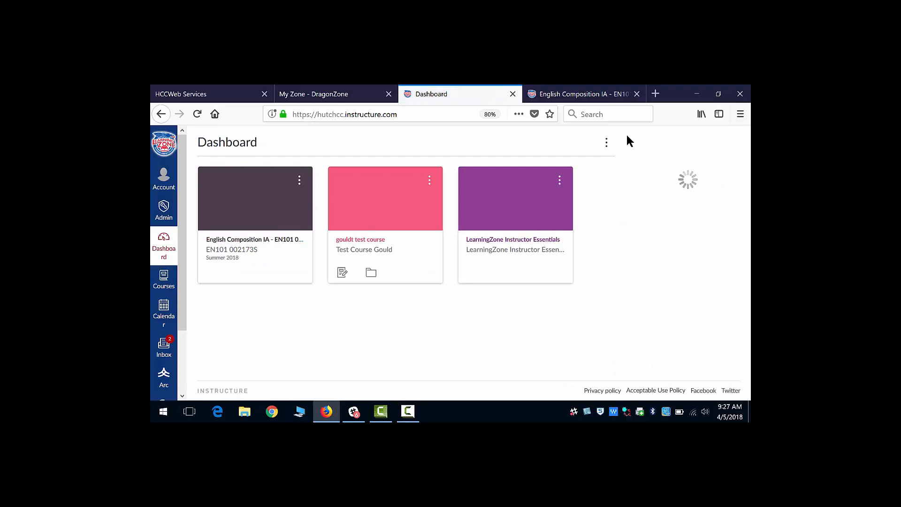
pyautogui.click(604, 143)
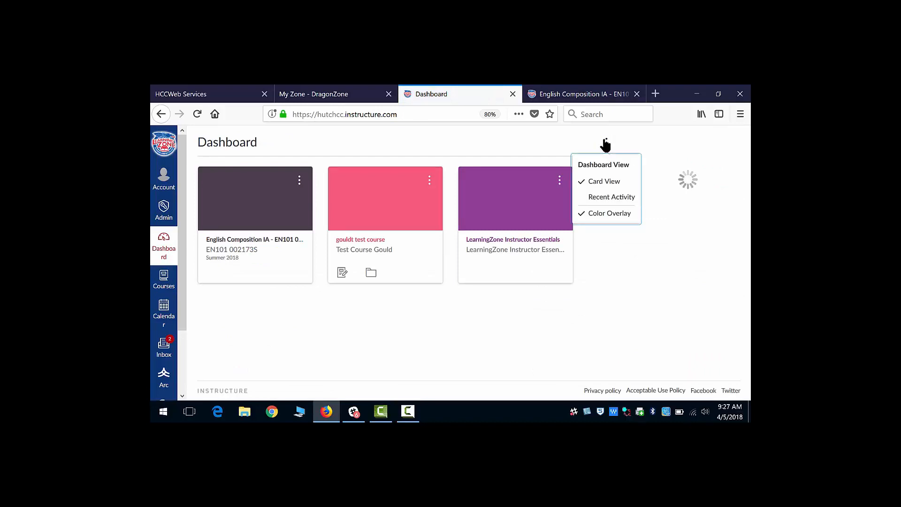
pyautogui.click(591, 201)
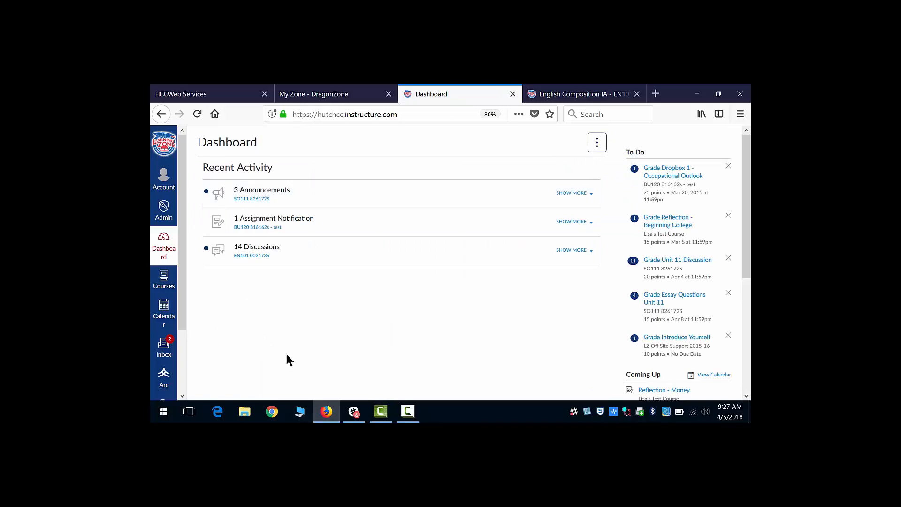
# Look at the list of favorite courses, close it and set the dashboard back to Card View
pyautogui.click(161, 282)
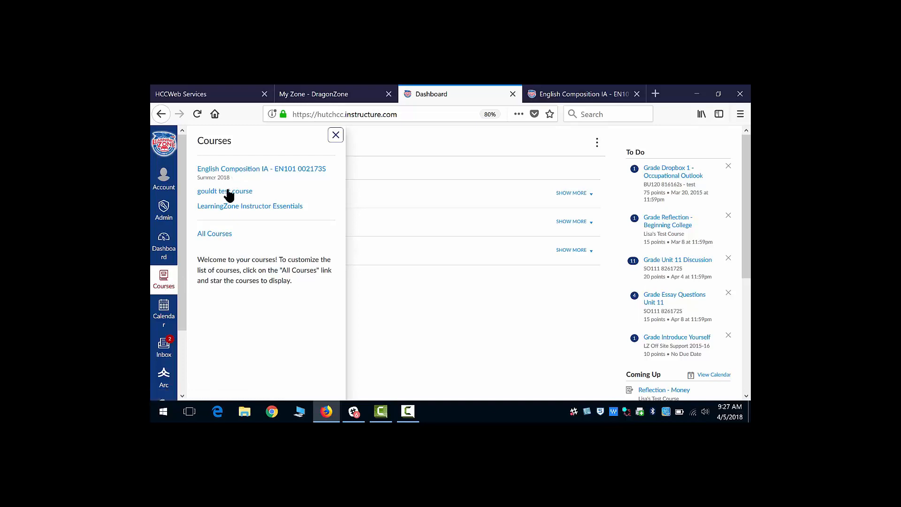
pyautogui.click(336, 135)
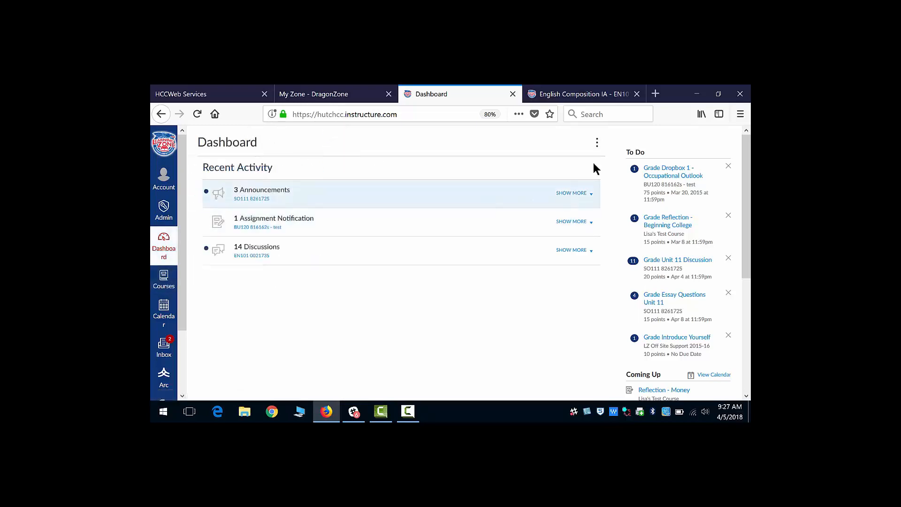
pyautogui.click(597, 143)
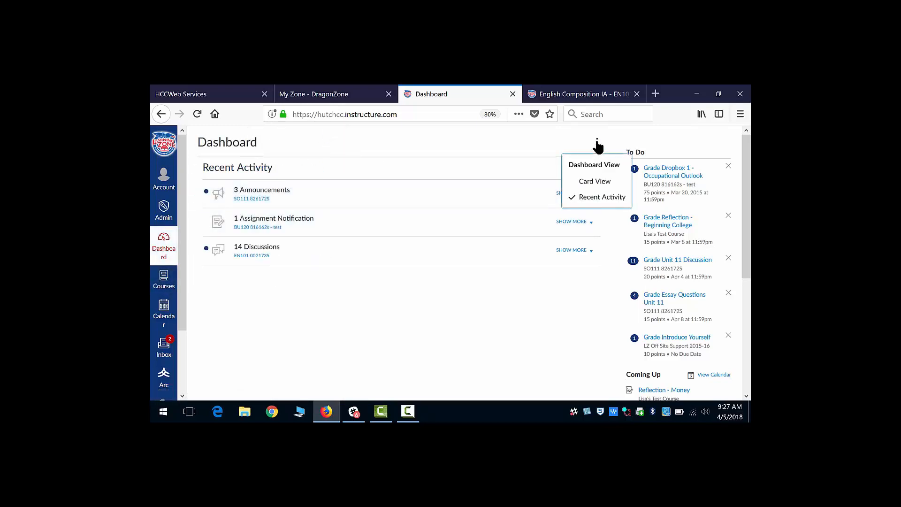
pyautogui.click(589, 187)
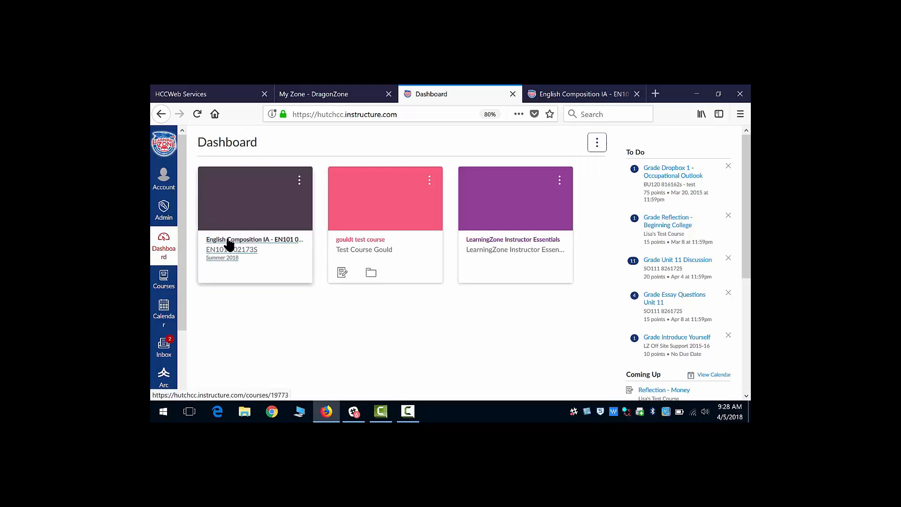
# In the English Composition IA course, edit the Schedule of Assignments page, enter Mar 10 as Module 2's due date and save the page
pyautogui.click(582, 94)
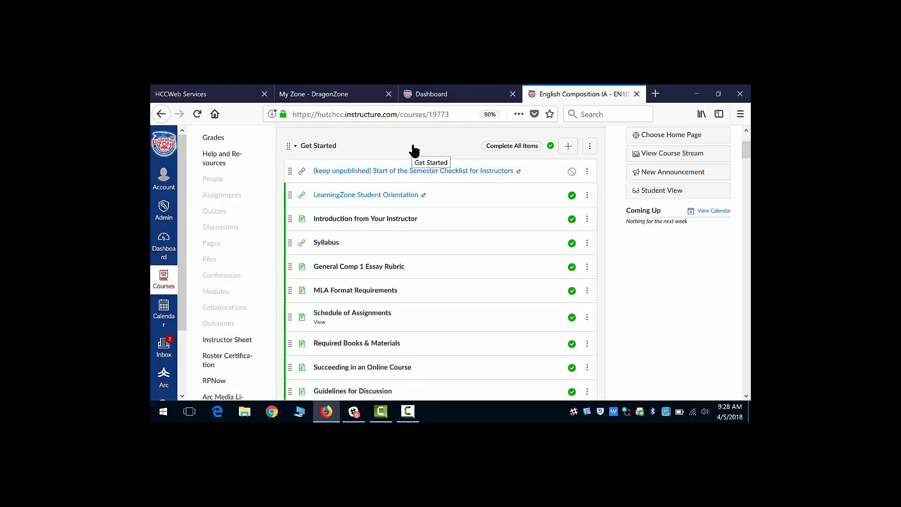
pyautogui.scroll(-2, 413, 151)
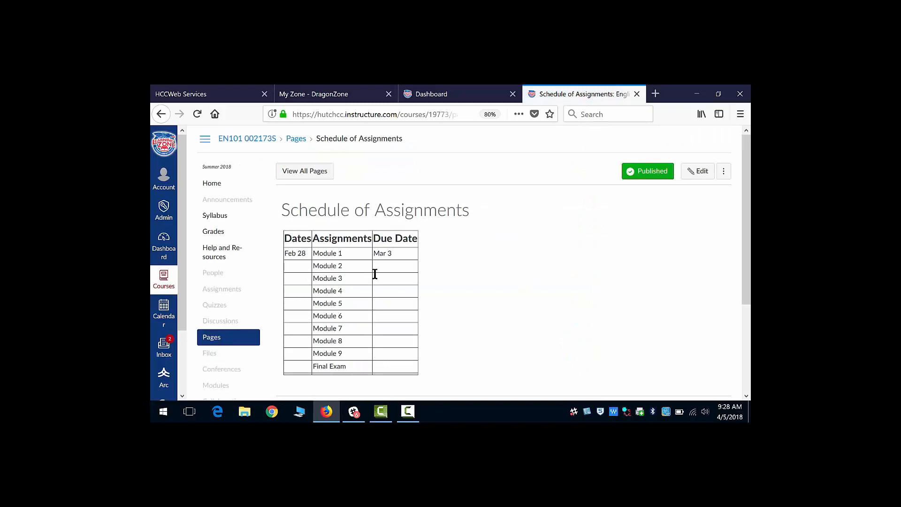
pyautogui.click(695, 174)
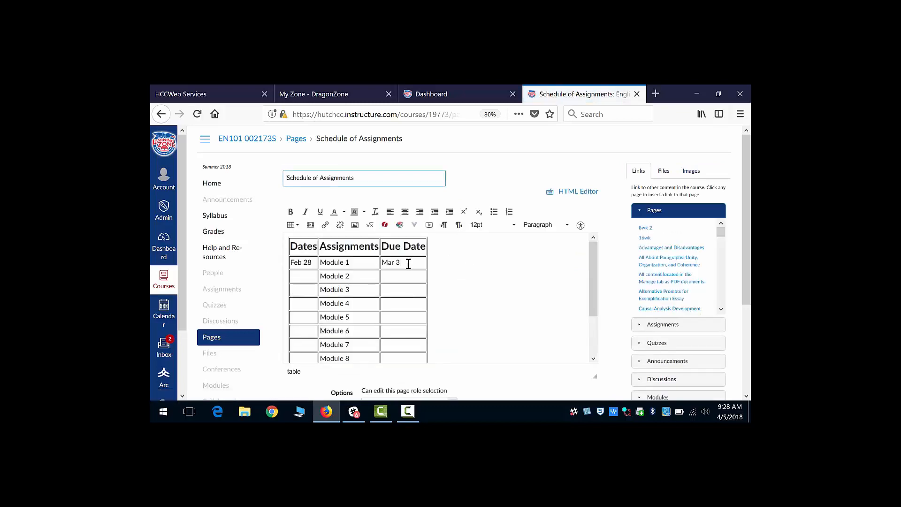
pyautogui.click(403, 262)
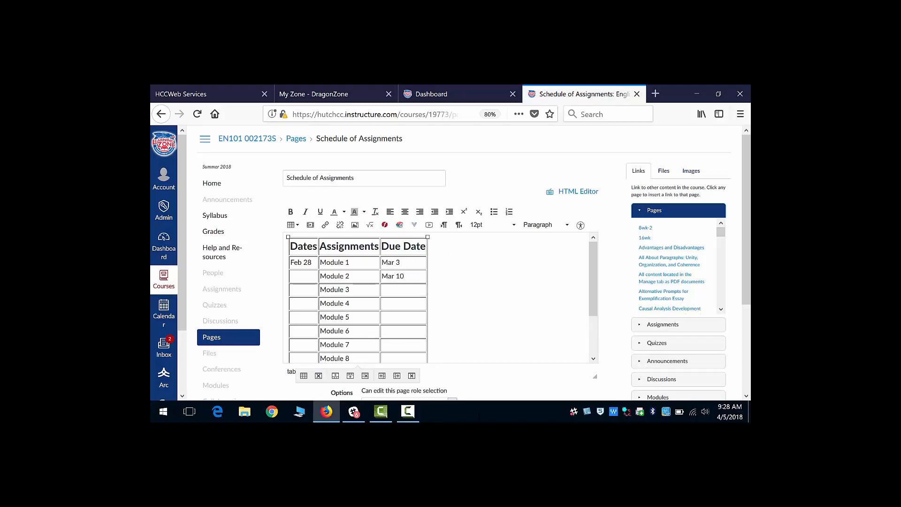
pyautogui.scroll(-3, 476, 307)
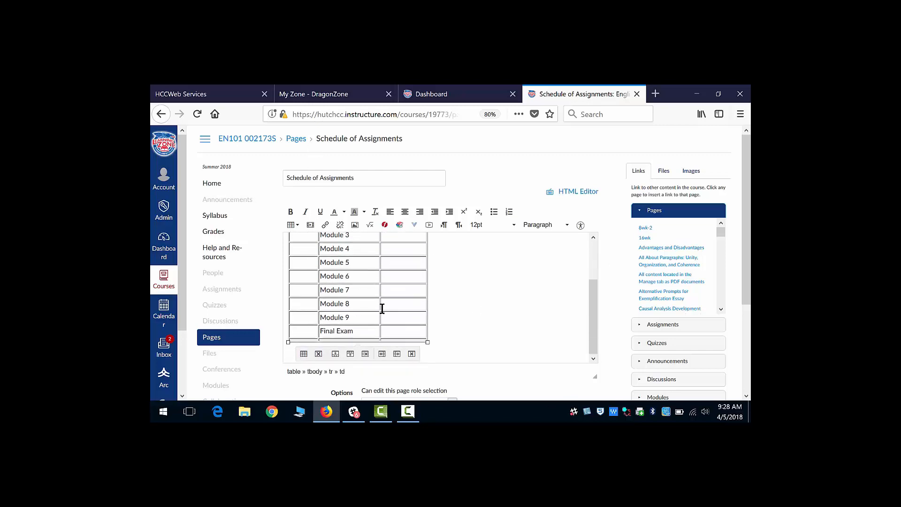
pyautogui.scroll(3, 384, 298)
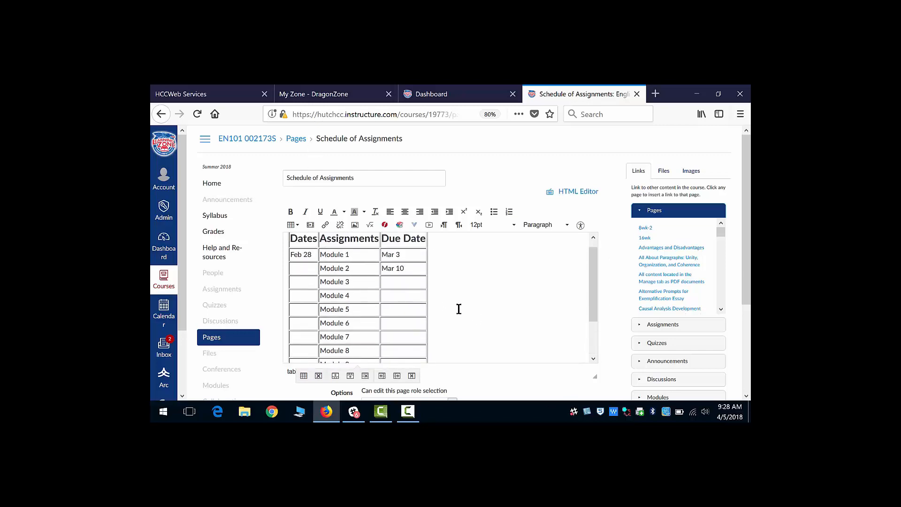
pyautogui.scroll(-3, 459, 308)
pyautogui.scroll(-3, 554, 381)
pyautogui.click(592, 314)
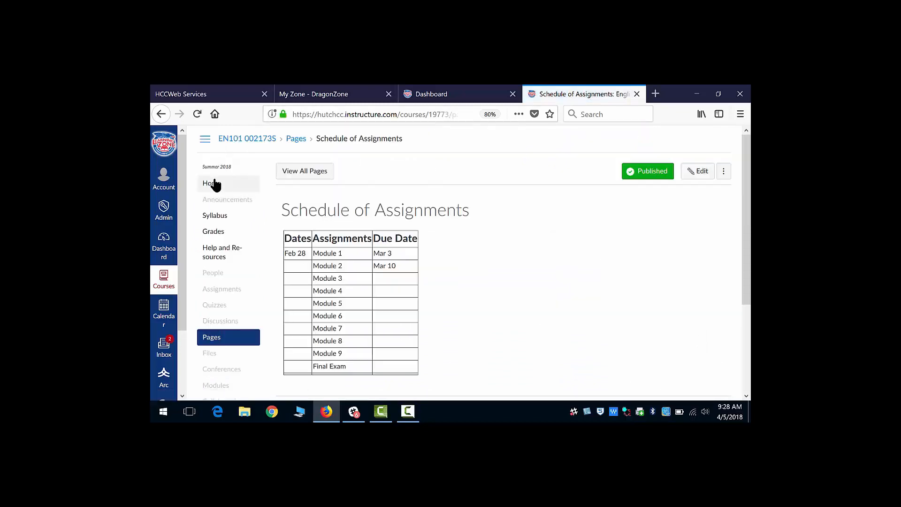
# Go back to the course home page and open Introduction from Your Instructor in the Get Started module for editing
pyautogui.click(212, 183)
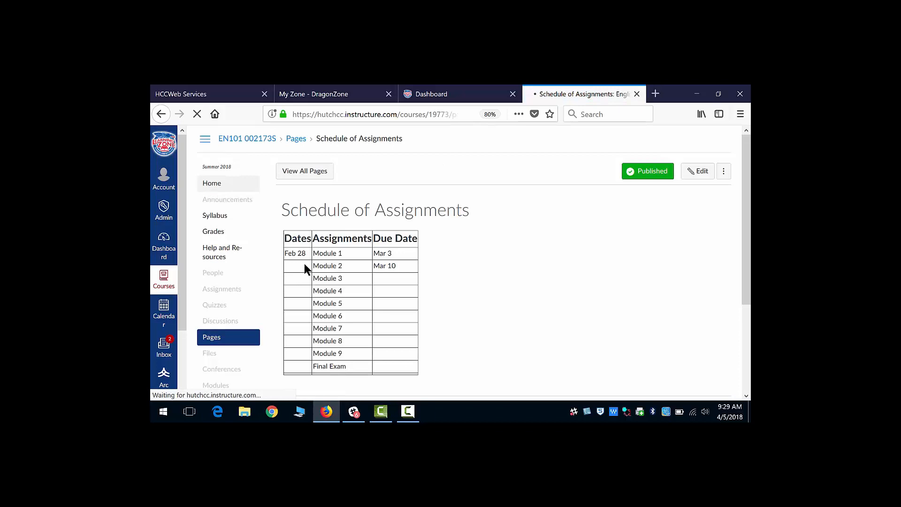
pyautogui.scroll(-2, 432, 288)
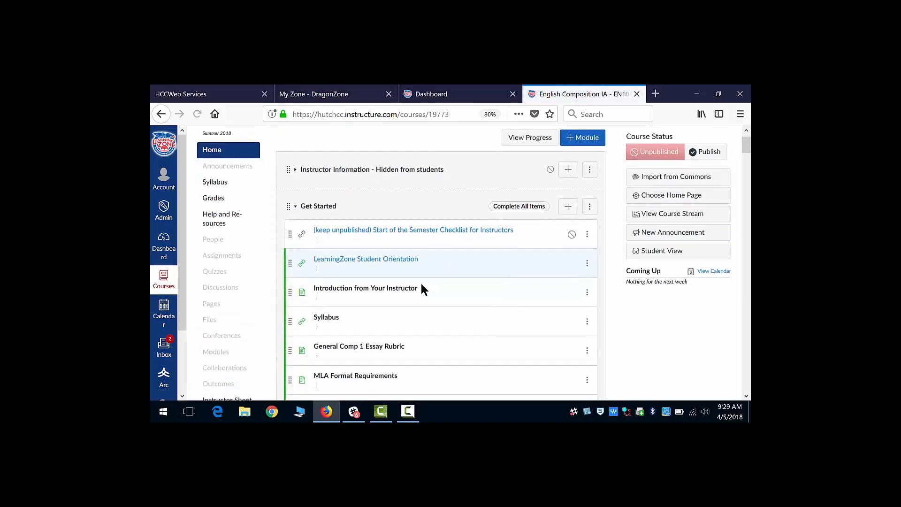
pyautogui.scroll(-2, 359, 274)
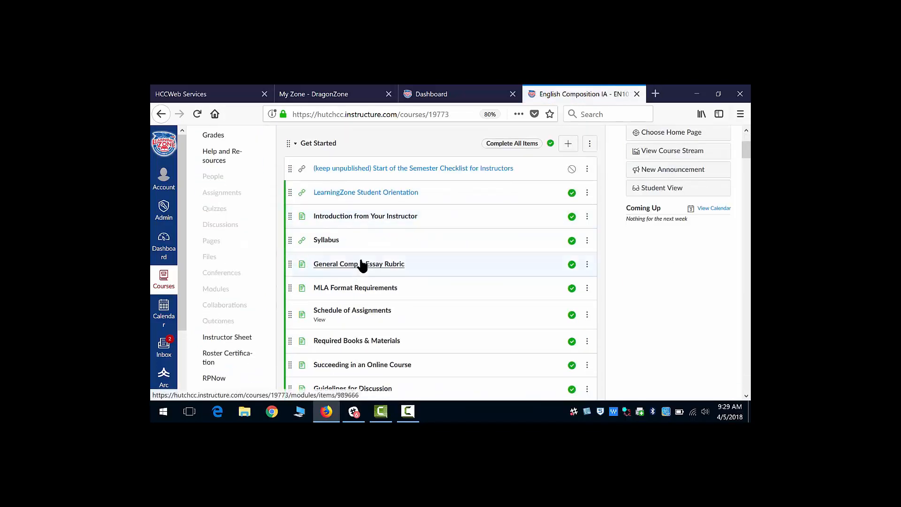
pyautogui.click(378, 218)
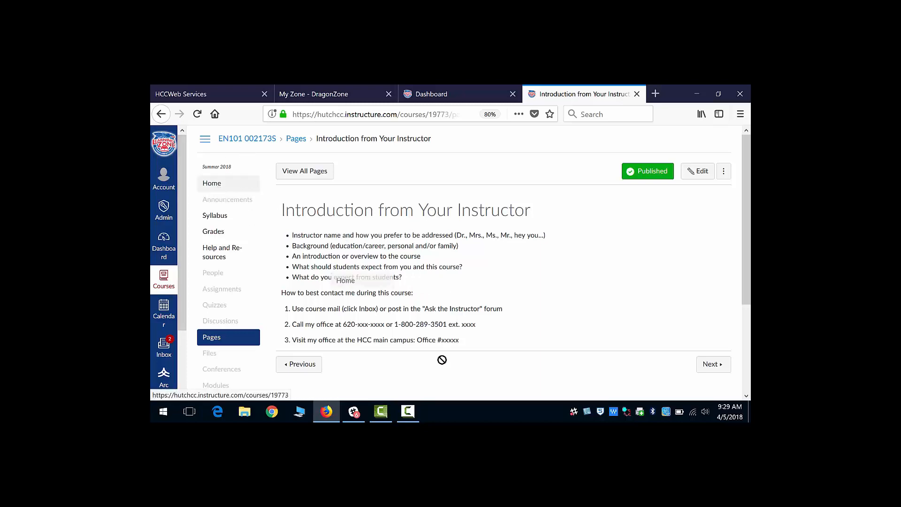
pyautogui.click(688, 173)
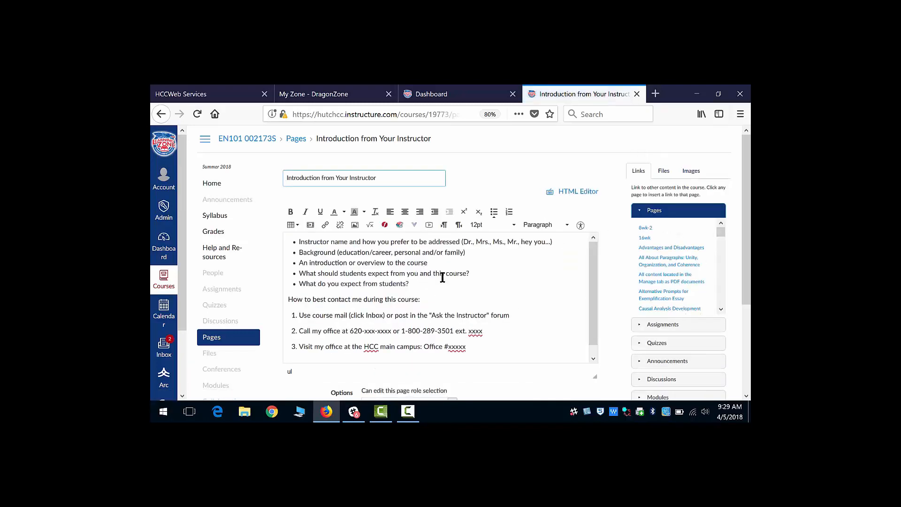
# Examine the introduction bullets, the office phone line and the "Ask the Instructor" forum mention in the editor, and save the page
pyautogui.moveTo(409, 284); pyautogui.dragTo(299, 240)
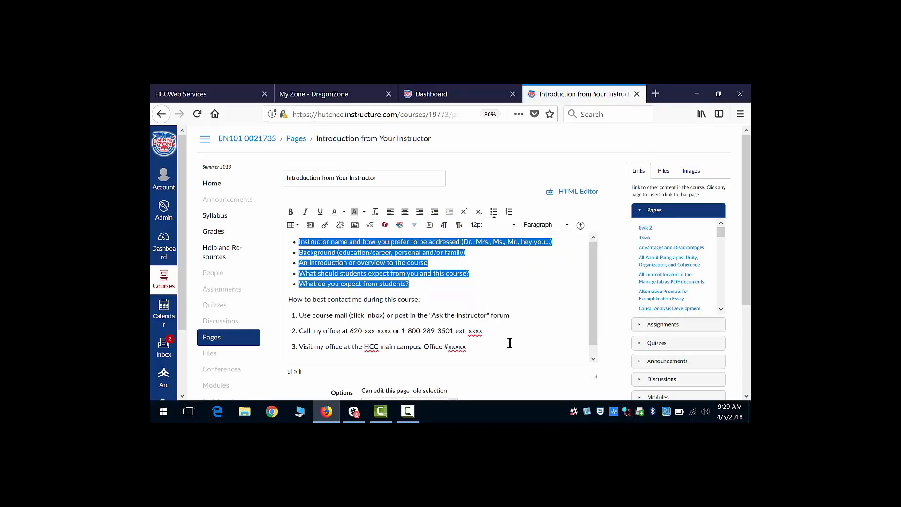
pyautogui.moveTo(483, 332); pyautogui.dragTo(332, 326)
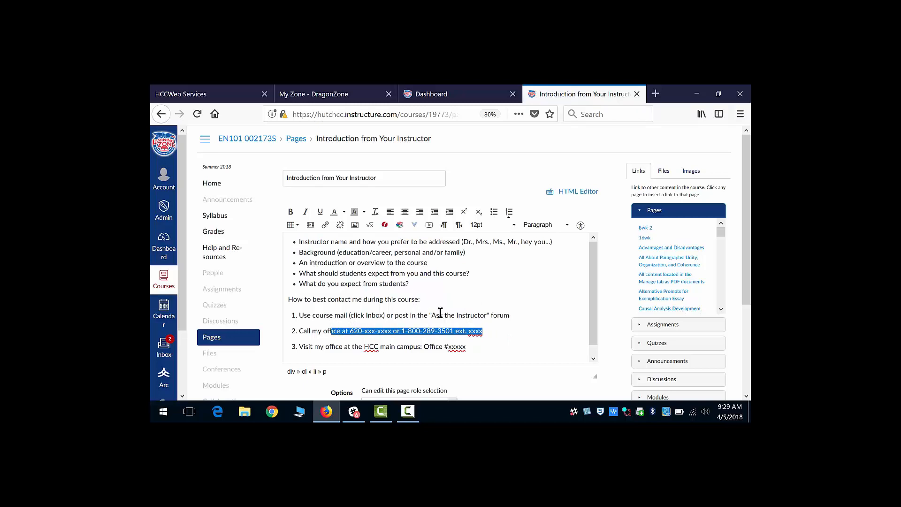
pyautogui.click(429, 315)
pyautogui.moveTo(429, 316); pyautogui.dragTo(458, 316)
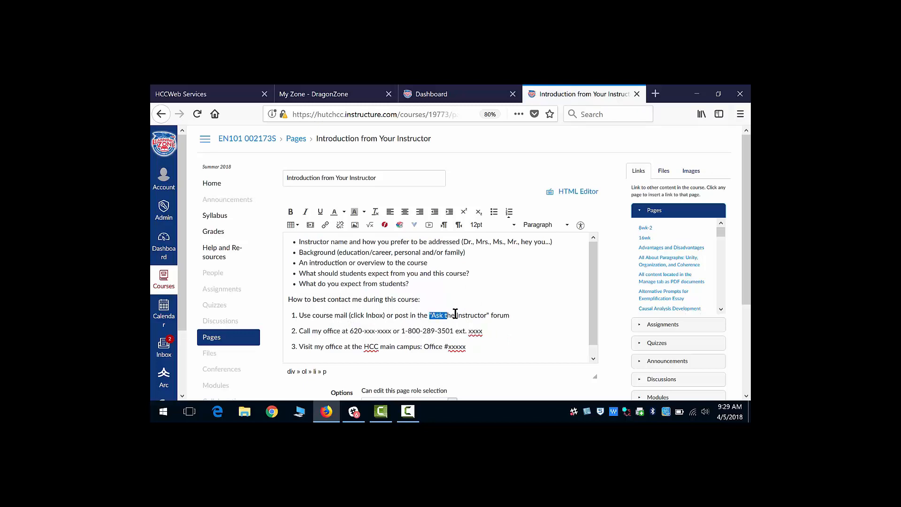
pyautogui.click(371, 315)
pyautogui.scroll(-5, 556, 355)
pyautogui.click(588, 314)
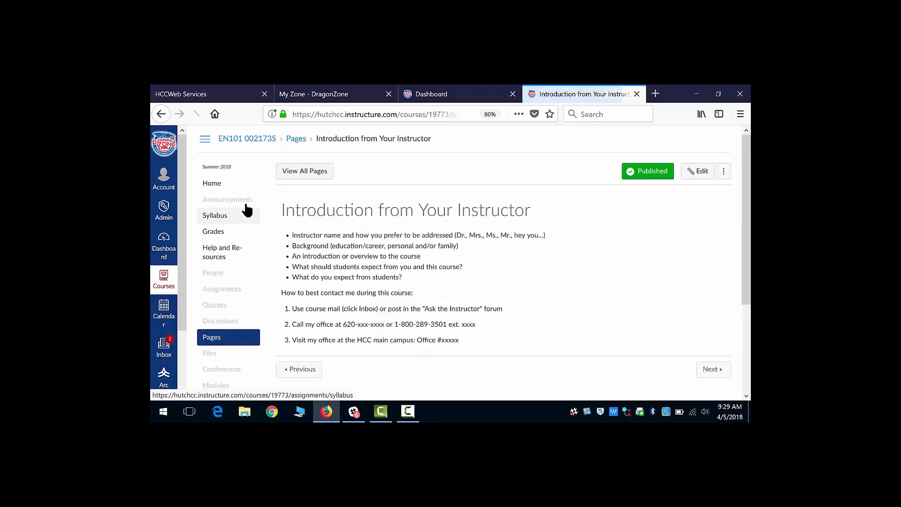
# Go back to the course home page and open the Introduce Yourself discussion in the Get Started module
pyautogui.click(215, 188)
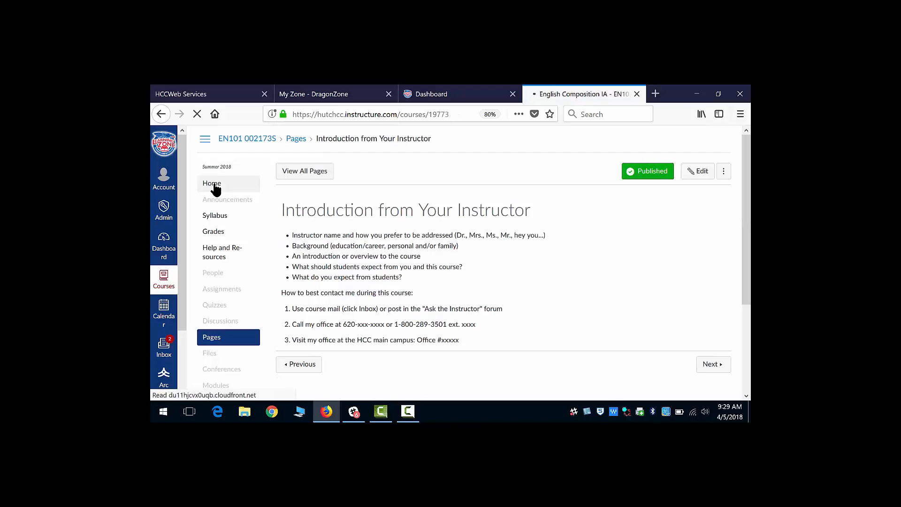
pyautogui.scroll(-5, 453, 272)
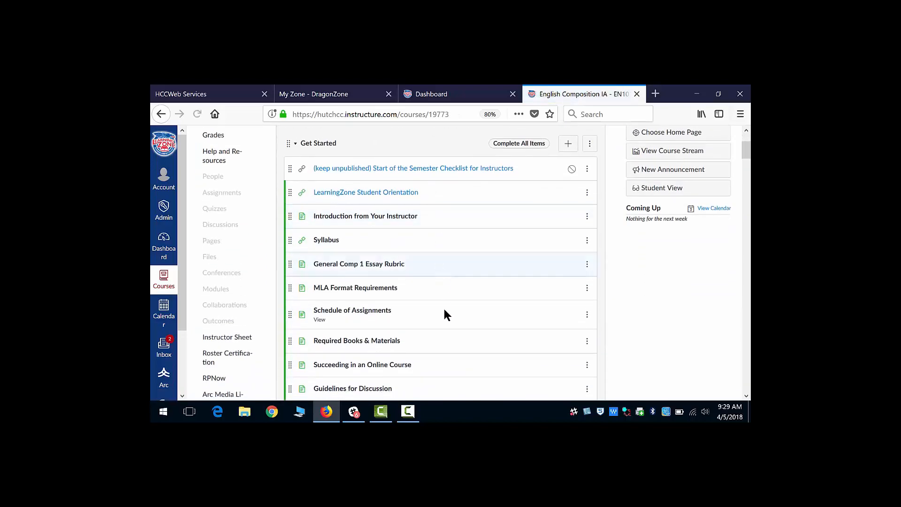
pyautogui.scroll(-3, 389, 321)
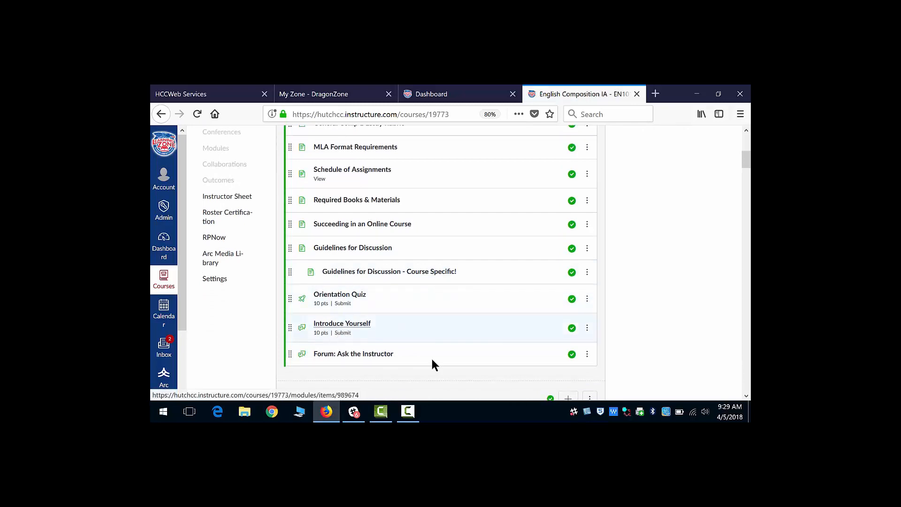
pyautogui.click(334, 327)
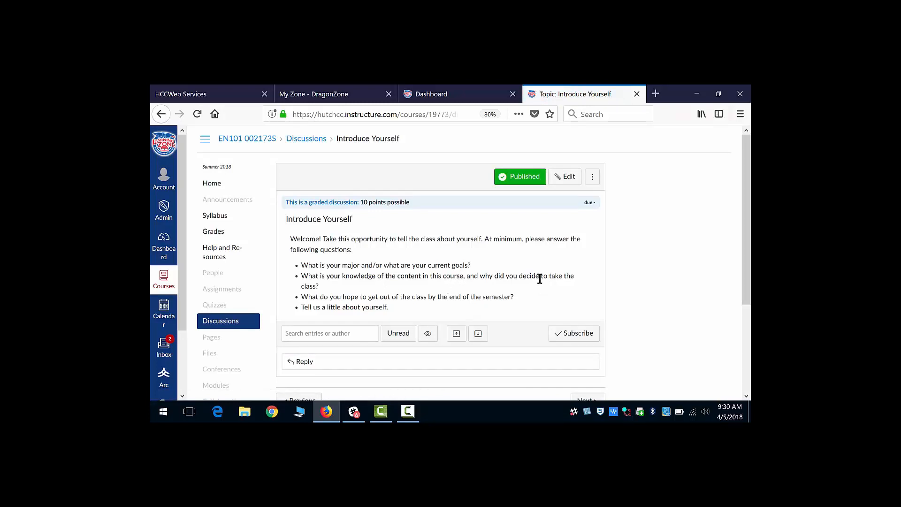
pyautogui.scroll(-2, 541, 272)
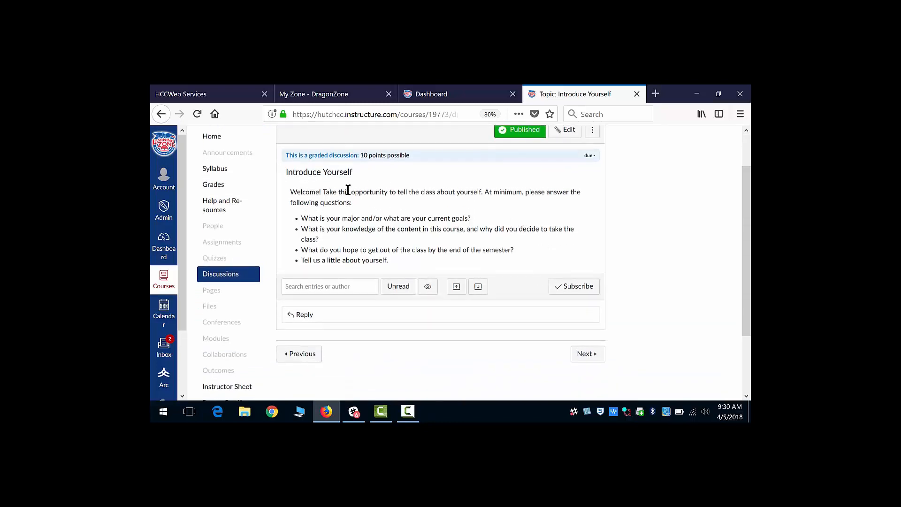
pyautogui.click(315, 312)
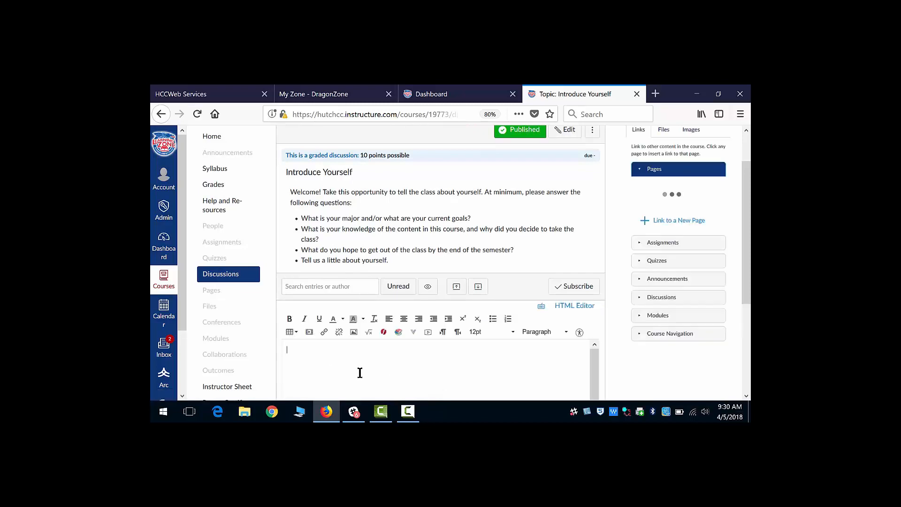
pyautogui.scroll(-2, 362, 367)
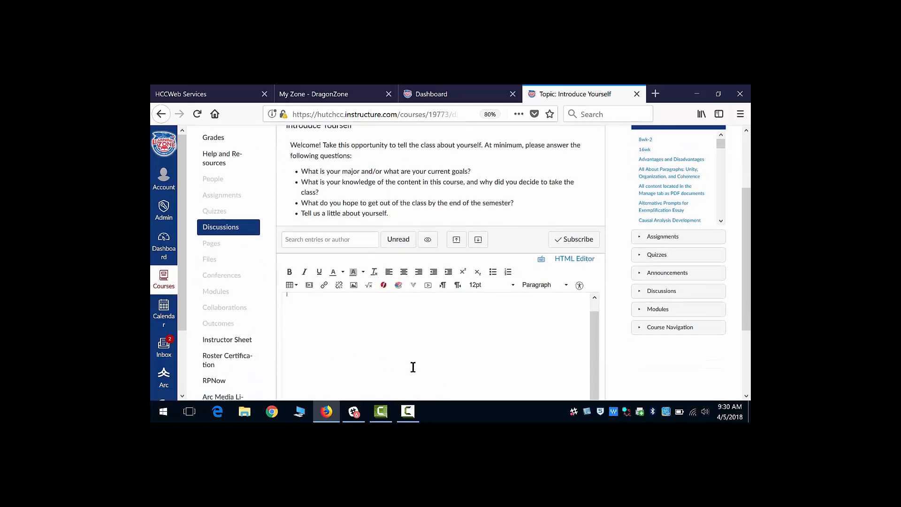
pyautogui.scroll(-3, 412, 366)
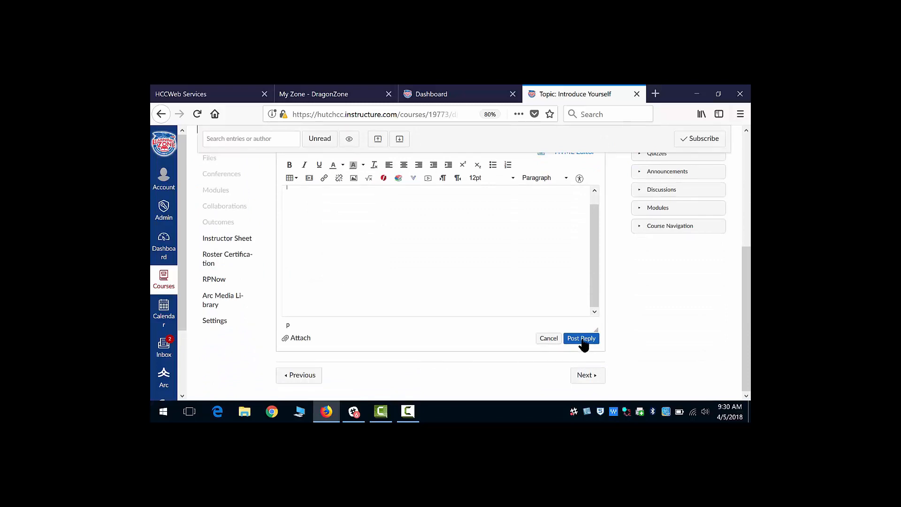
pyautogui.click(548, 339)
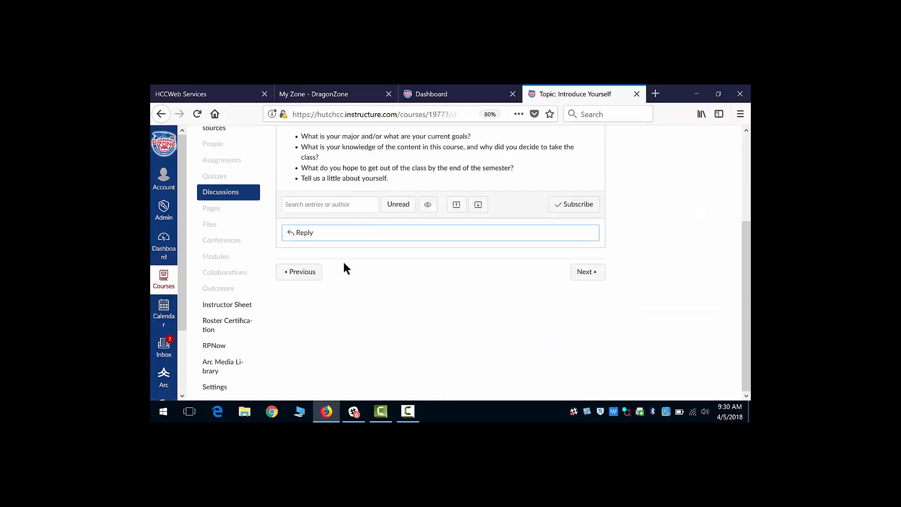
# From the course home page, open Forum: Ask the Instructor in the Get Started module and subscribe to it
pyautogui.scroll(3, 342, 264)
pyautogui.click(207, 187)
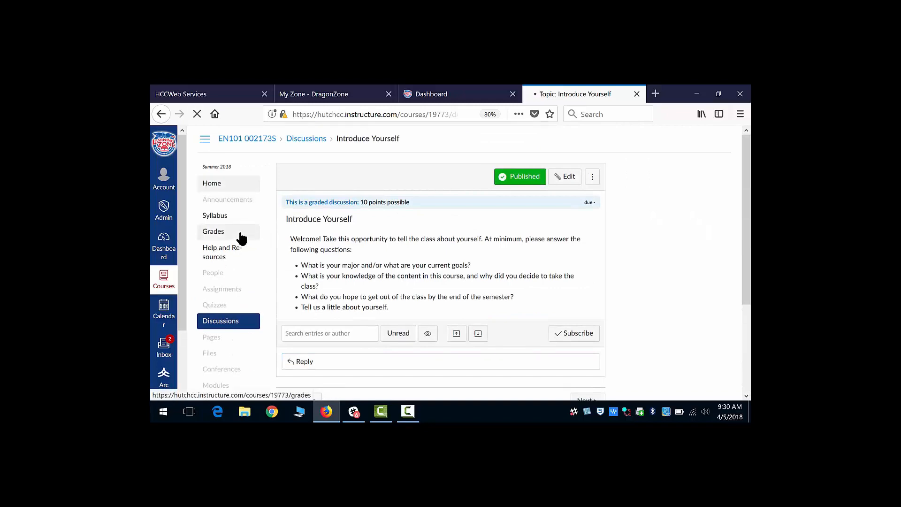
pyautogui.scroll(-5, 402, 298)
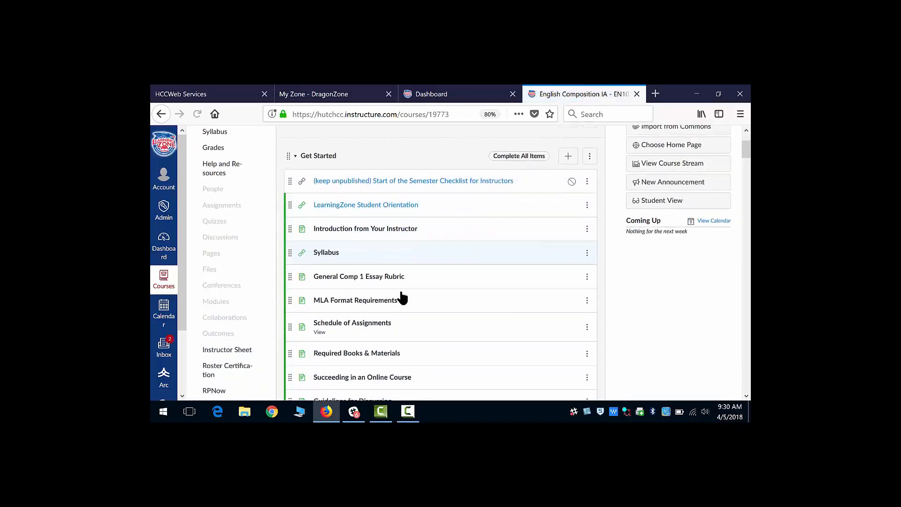
pyautogui.scroll(-2, 450, 312)
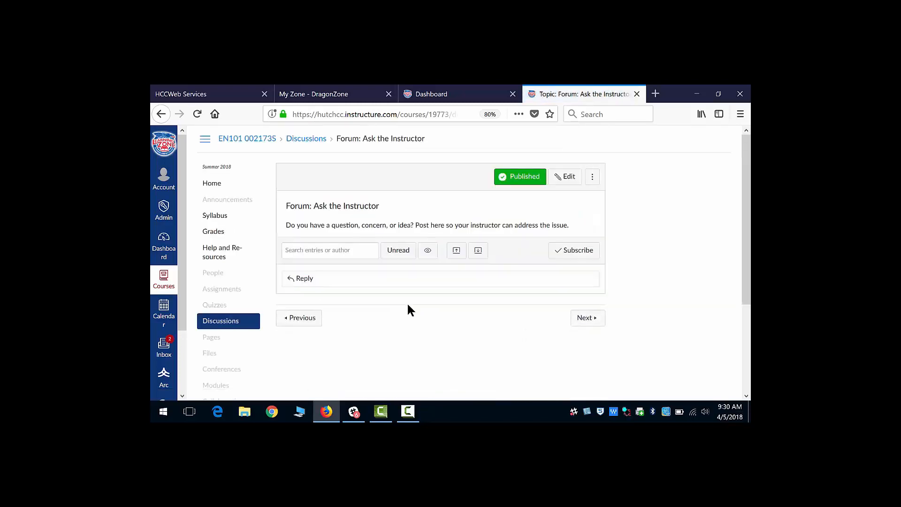
pyautogui.click(583, 253)
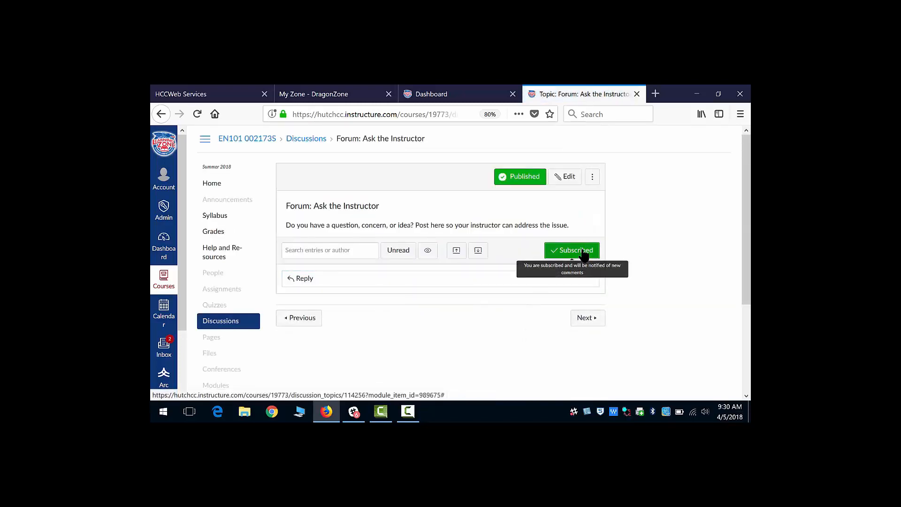
# Return to the course home page and look over the items in the Get Started module
pyautogui.click(217, 184)
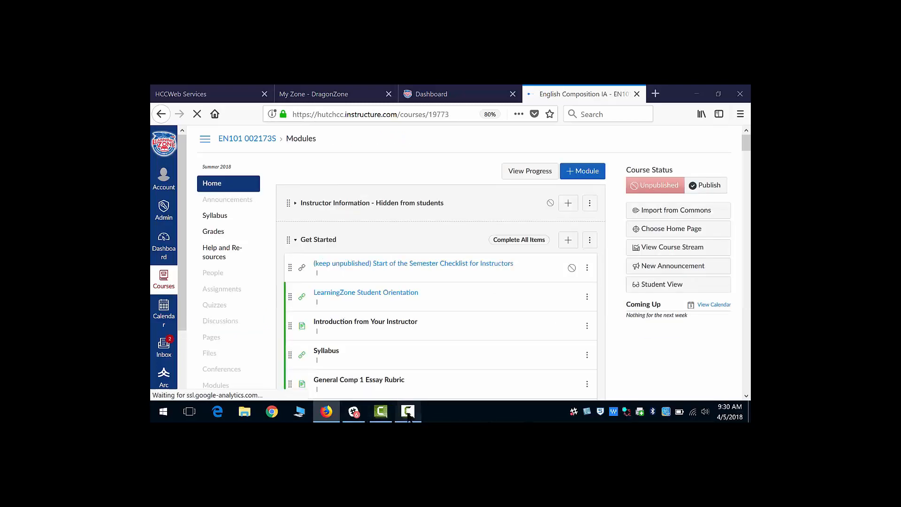
pyautogui.click(408, 413)
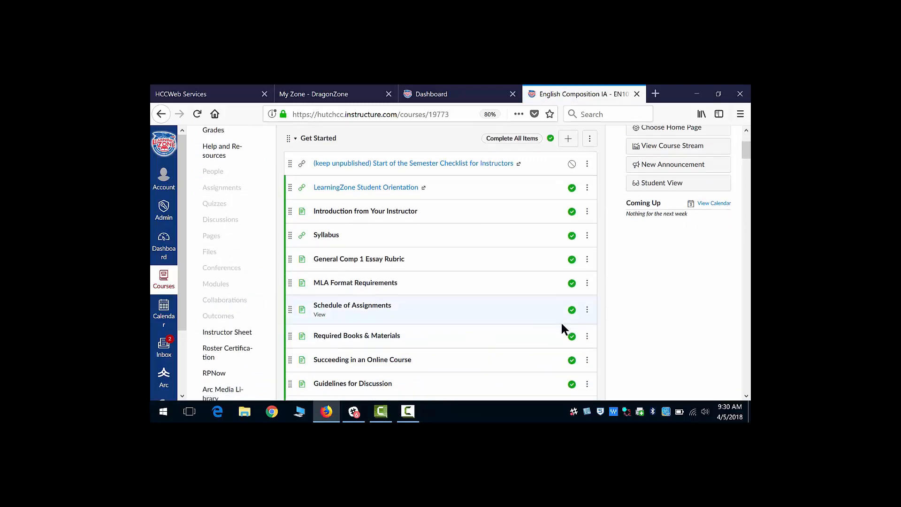
pyautogui.scroll(-3, 561, 322)
pyautogui.scroll(-1, 650, 348)
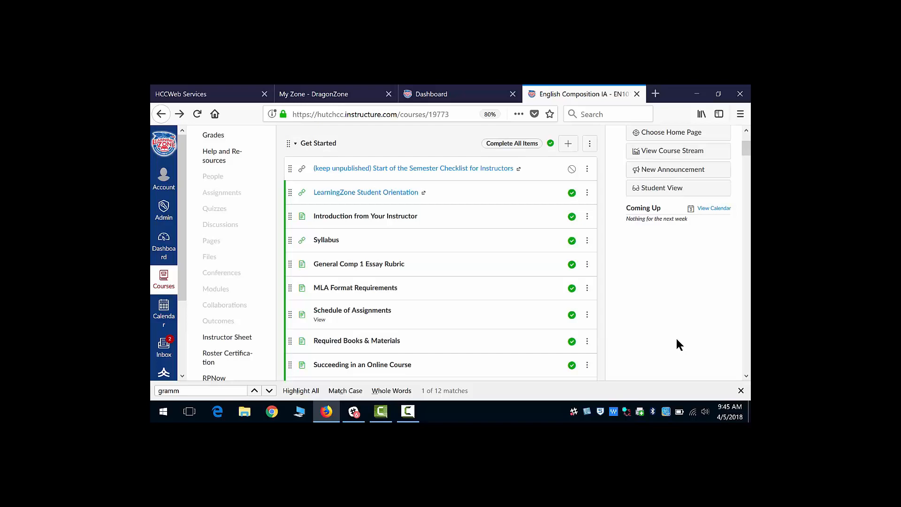
pyautogui.scroll(-5, 677, 339)
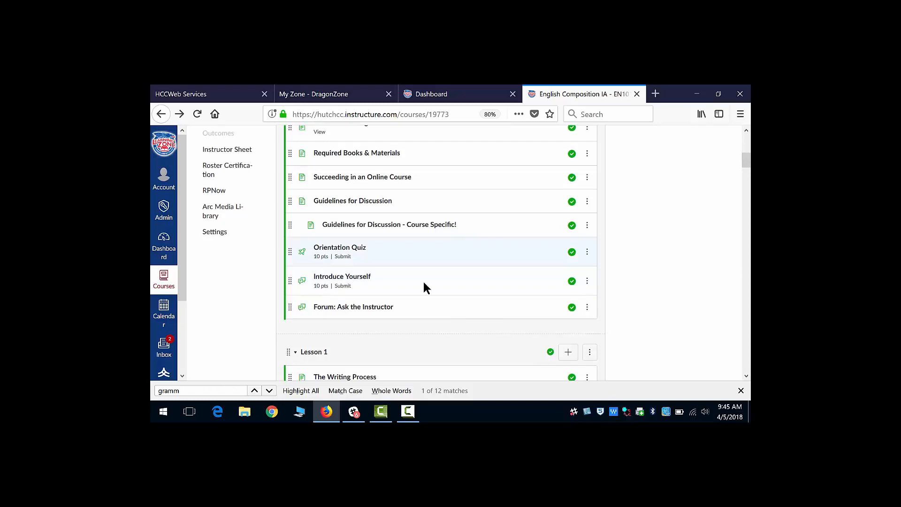
pyautogui.scroll(3, 723, 305)
pyautogui.scroll(3, 722, 313)
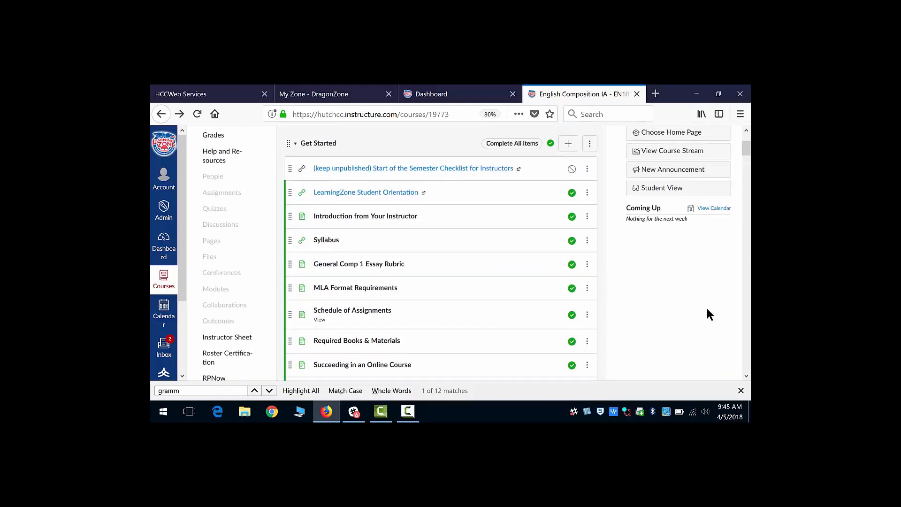
# Open the course calendar from the home page and expand the list of undated items
pyautogui.click(714, 207)
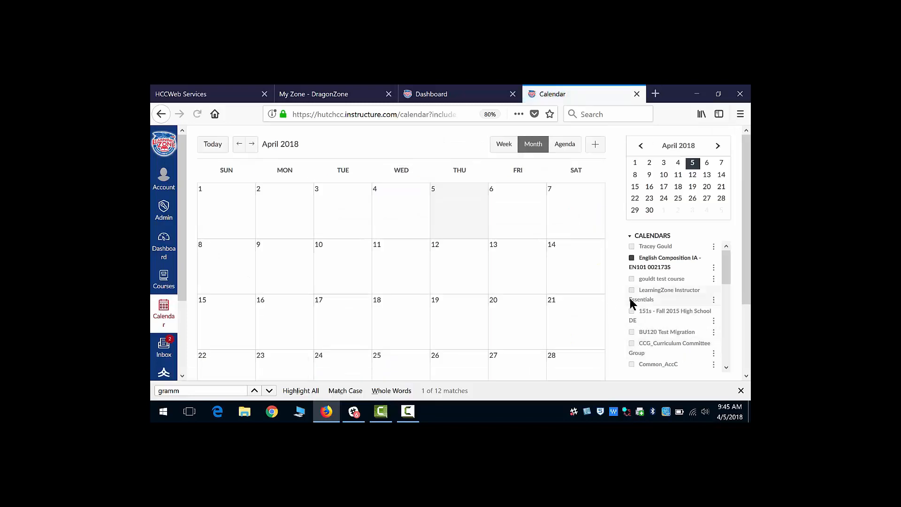
pyautogui.scroll(-3, 659, 297)
pyautogui.scroll(-2, 734, 314)
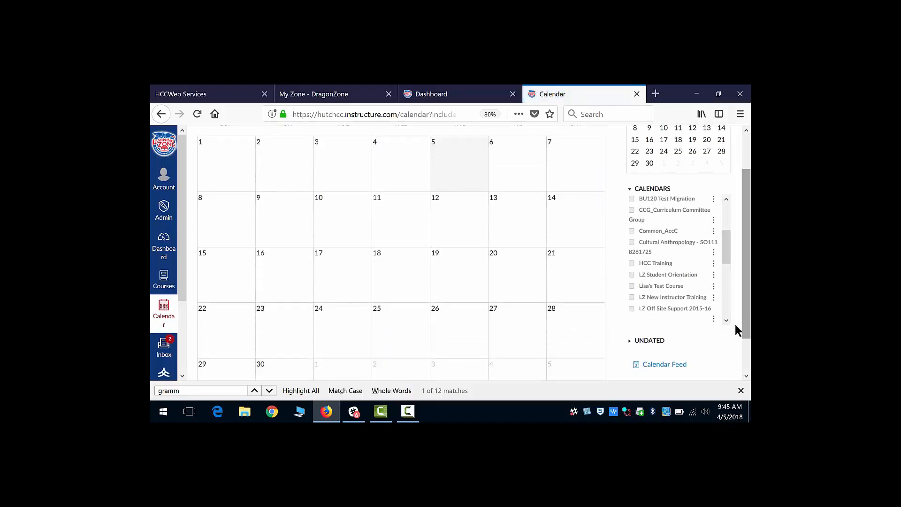
pyautogui.click(630, 344)
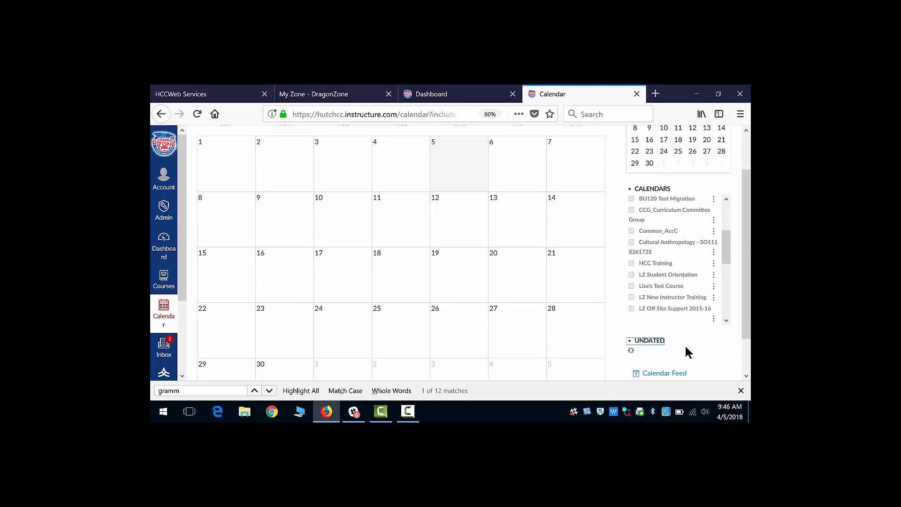
pyautogui.scroll(-4, 726, 334)
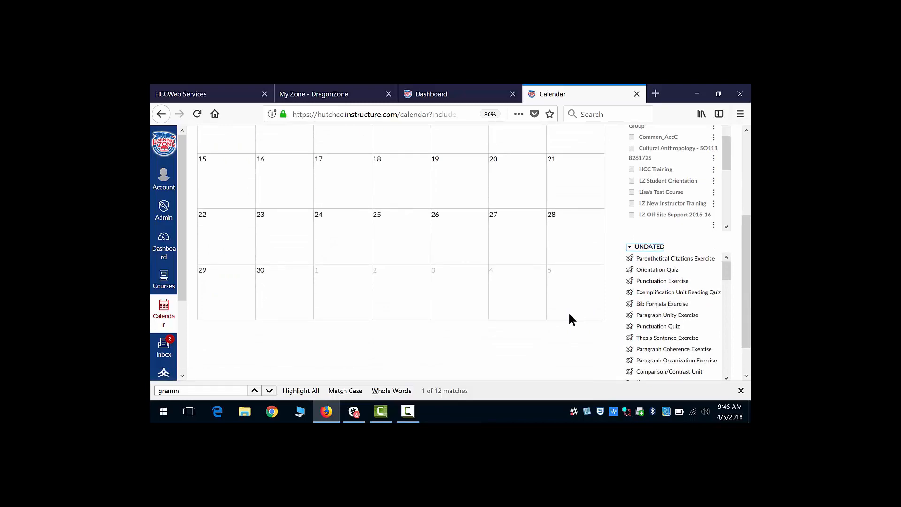
pyautogui.scroll(5, 571, 316)
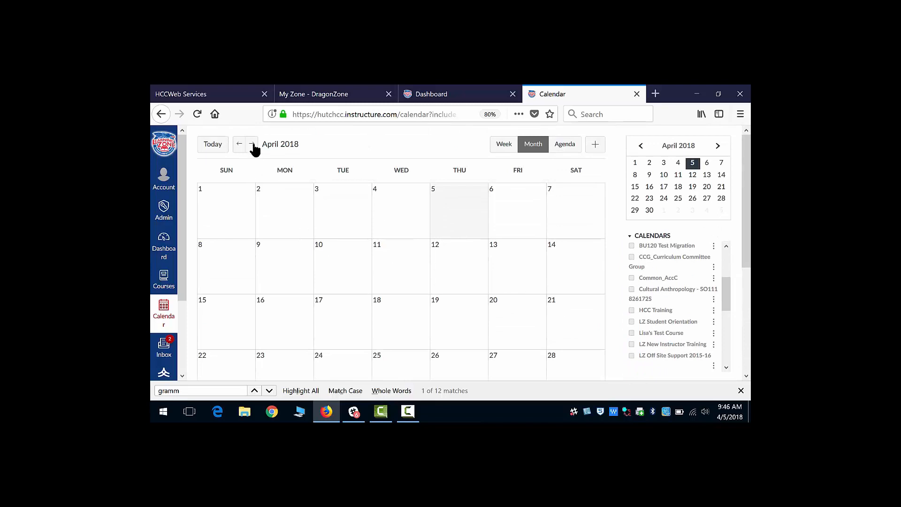
# Advance the calendar to June 2018 and place the undated Orientation Quiz on June 13
pyautogui.click(253, 144)
pyautogui.click(252, 145)
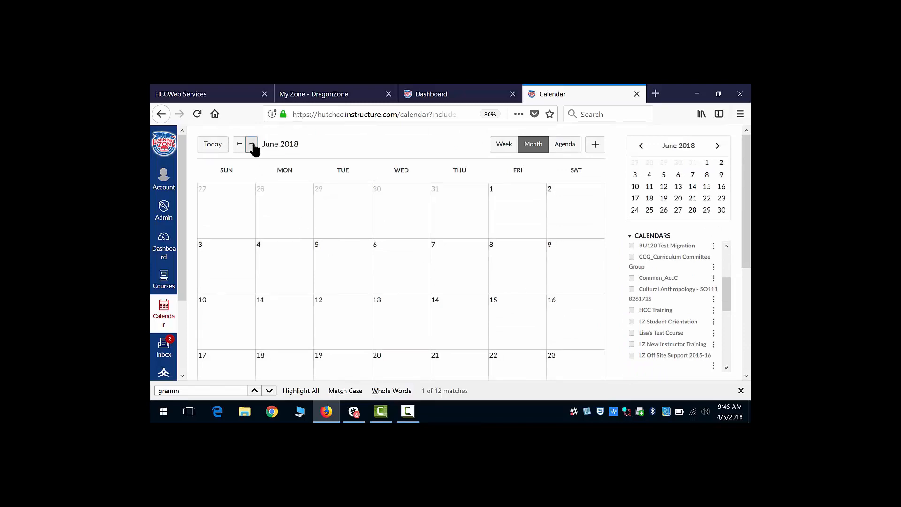
pyautogui.scroll(-3, 695, 329)
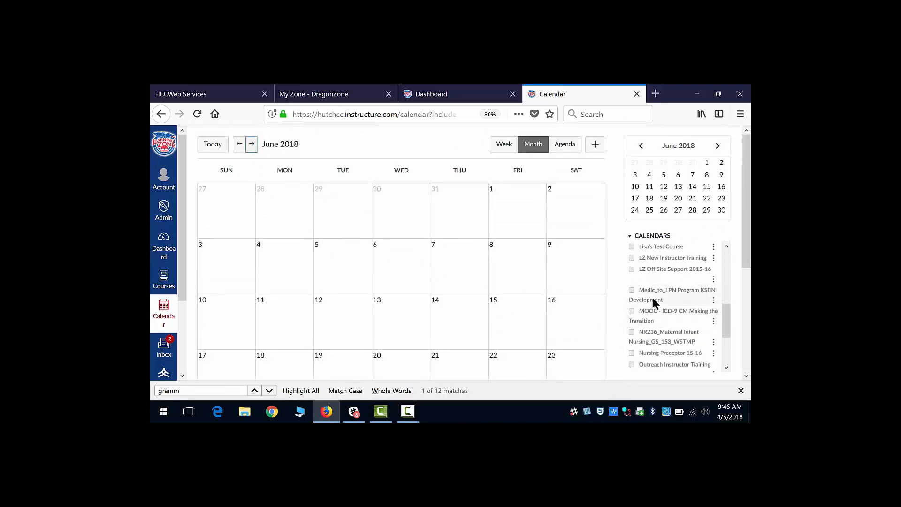
pyautogui.scroll(-6, 655, 303)
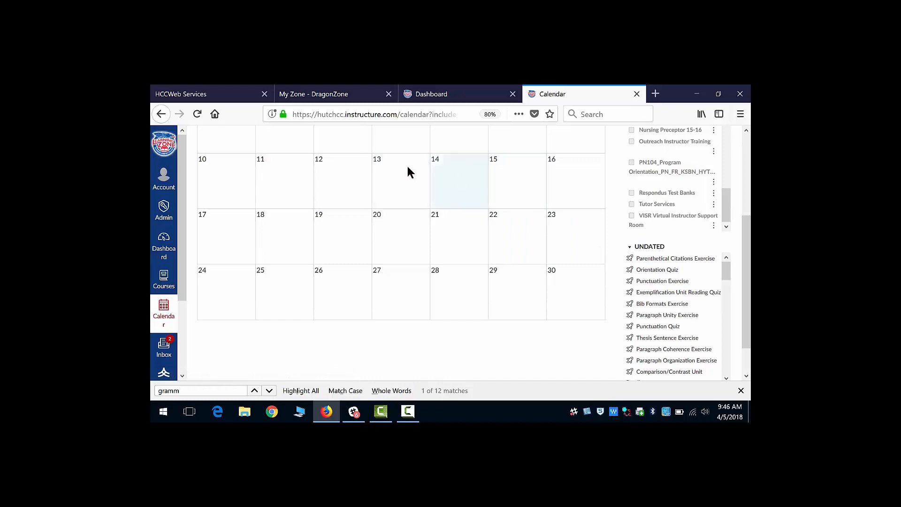
pyautogui.moveTo(407, 167); pyautogui.dragTo(402, 174)
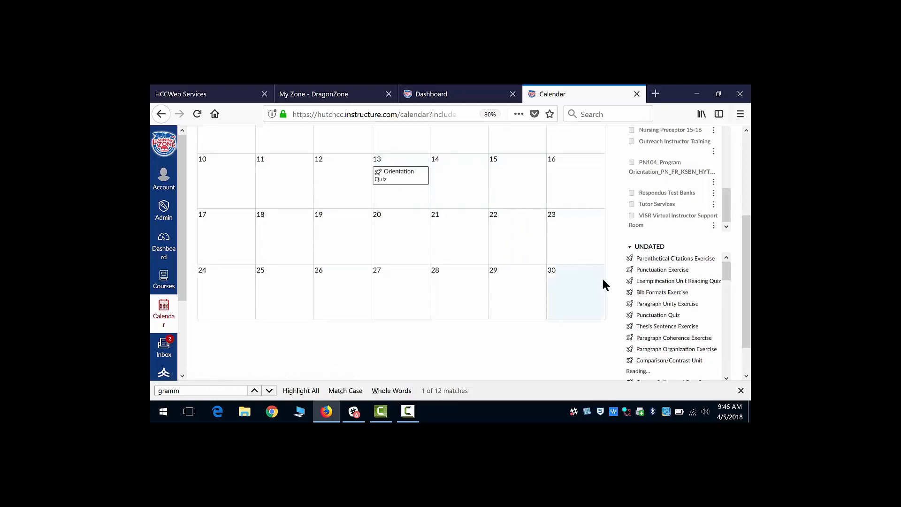
# Place the undated Discussion Forum #1: Introduce Yourself on June 14 and move it to June 21
pyautogui.scroll(-1, 666, 319)
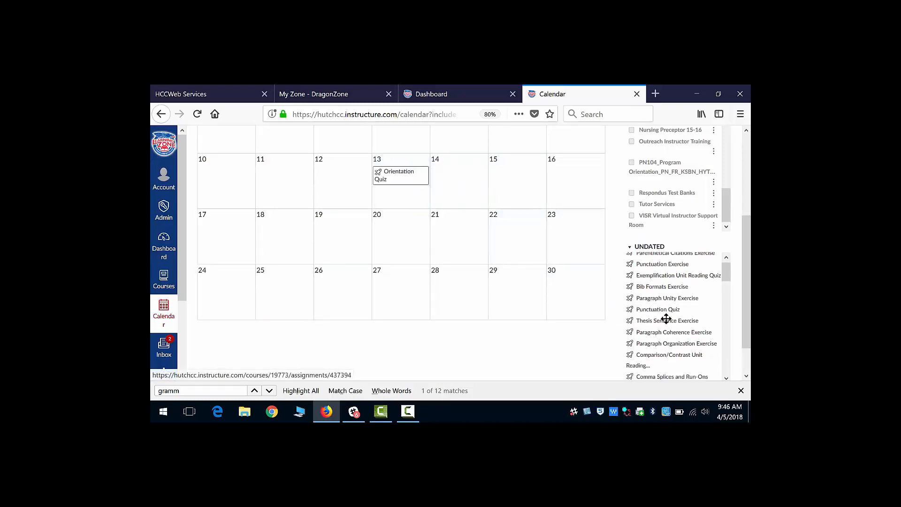
pyautogui.scroll(-10, 666, 319)
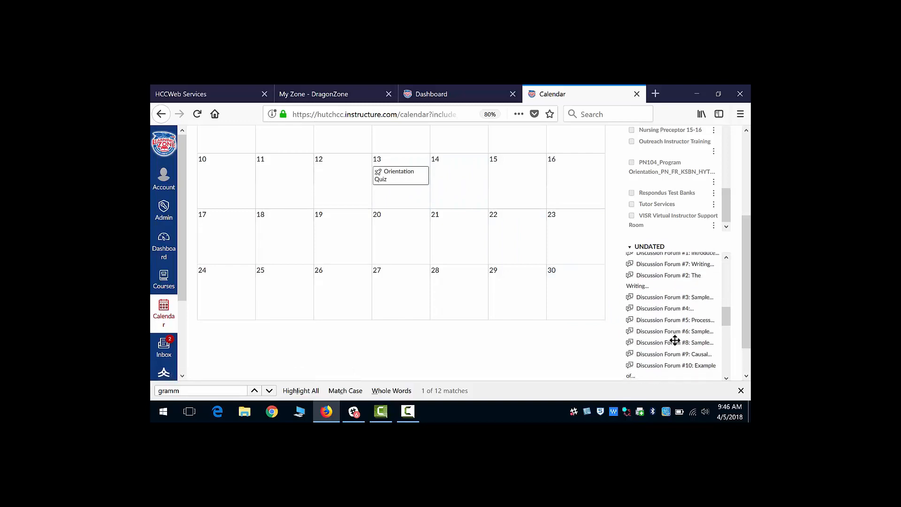
pyautogui.scroll(5, 675, 343)
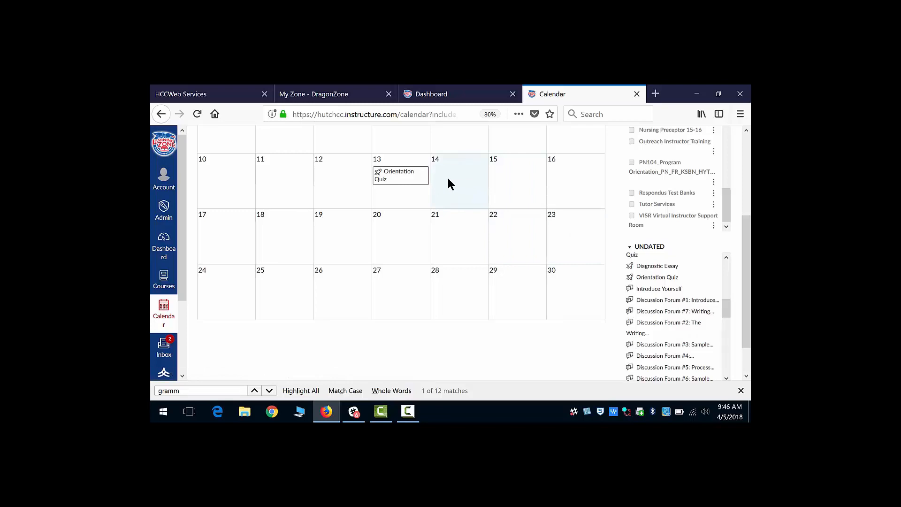
pyautogui.moveTo(448, 183); pyautogui.dragTo(448, 183)
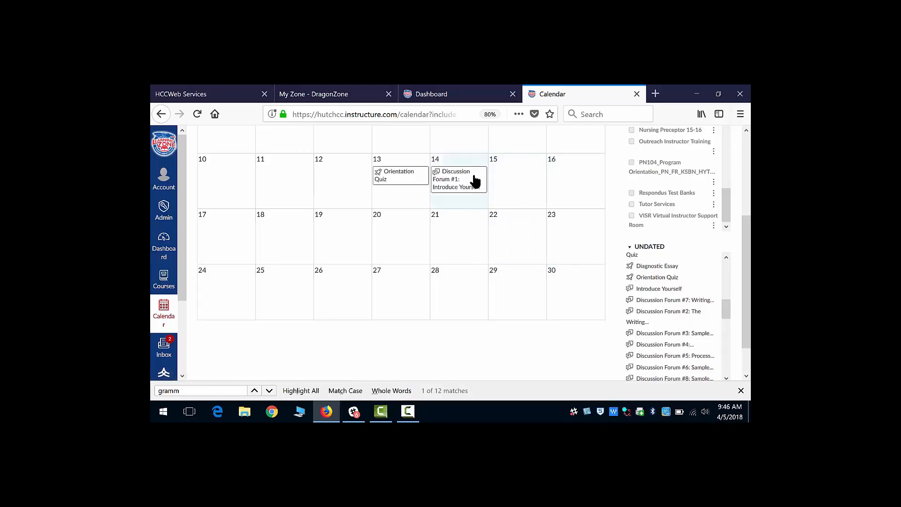
pyautogui.moveTo(474, 178); pyautogui.dragTo(469, 247)
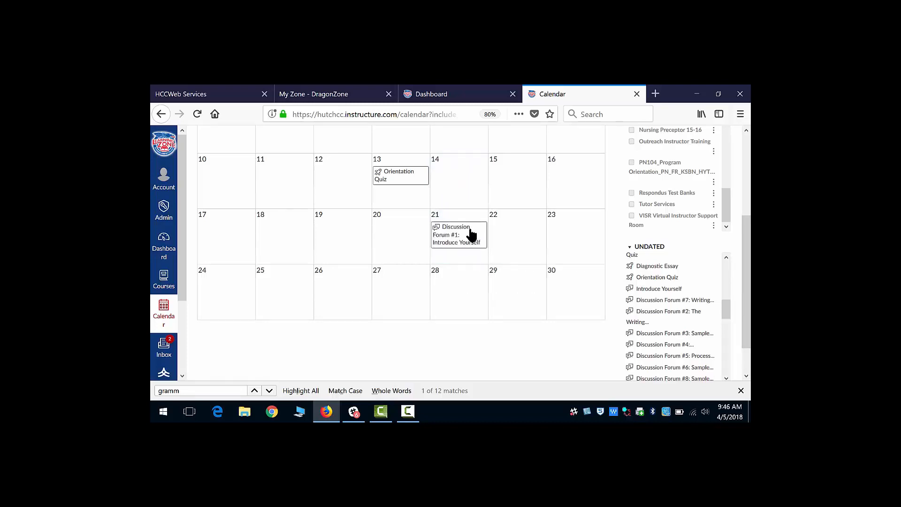
# Return Discussion Forum #1 to the undated items and place the Introduce Yourself discussion on June 14
pyautogui.moveTo(462, 231); pyautogui.dragTo(674, 285)
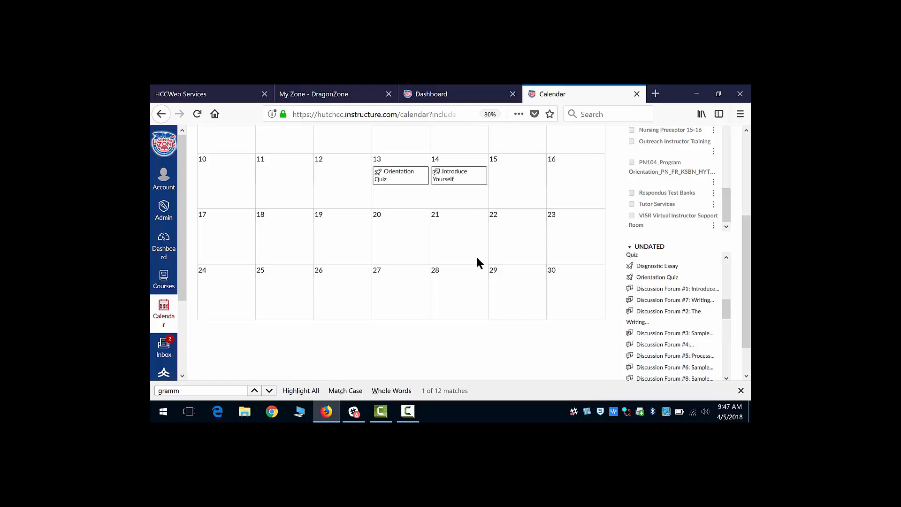
pyautogui.scroll(3, 478, 287)
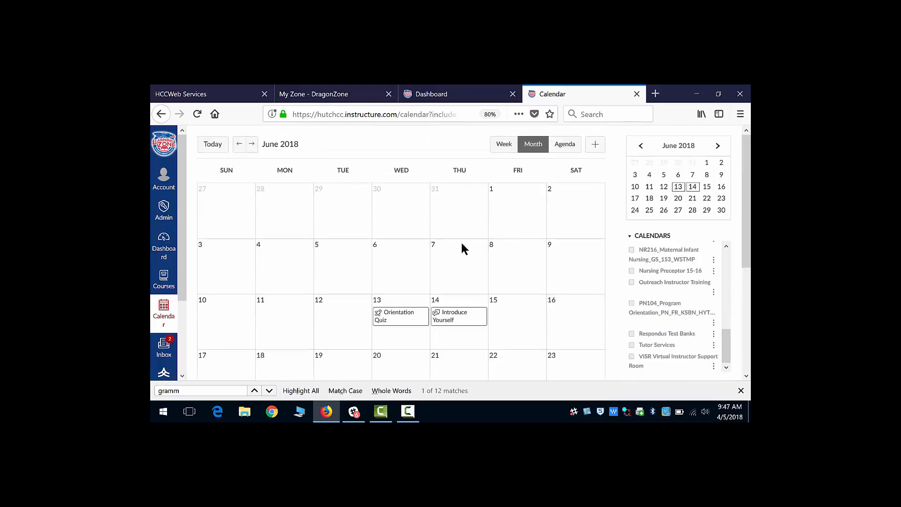
pyautogui.scroll(-3, 641, 337)
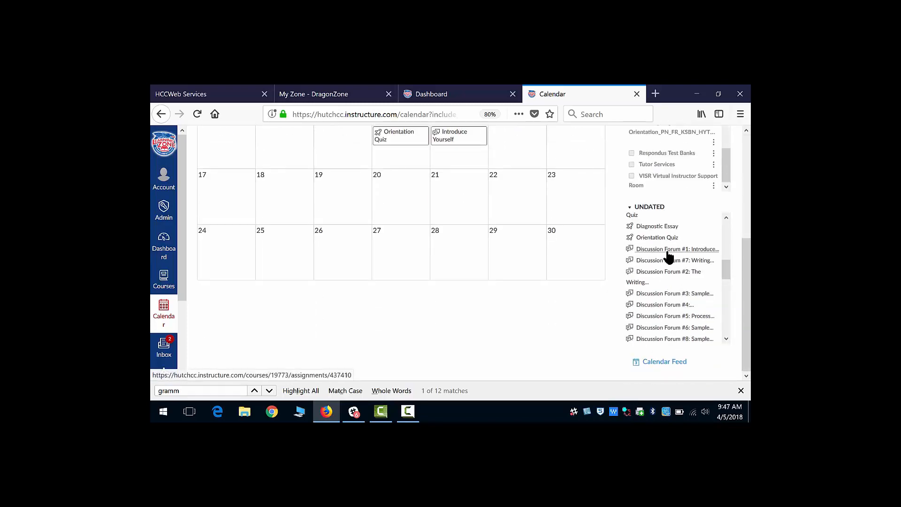
# Place the undated Discussion Forum #1: Introduce Yourself on June 15 in the calendar
pyautogui.moveTo(635, 247); pyautogui.dragTo(522, 142)
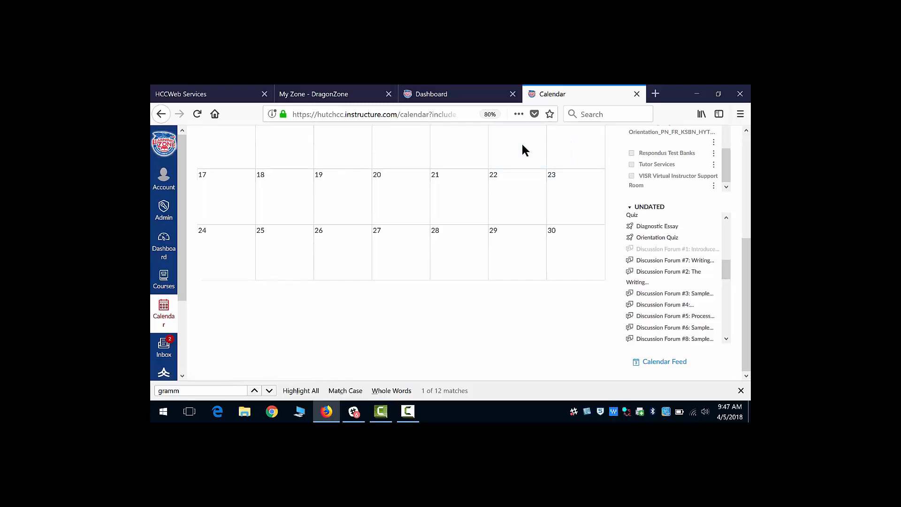
pyautogui.scroll(3, 486, 195)
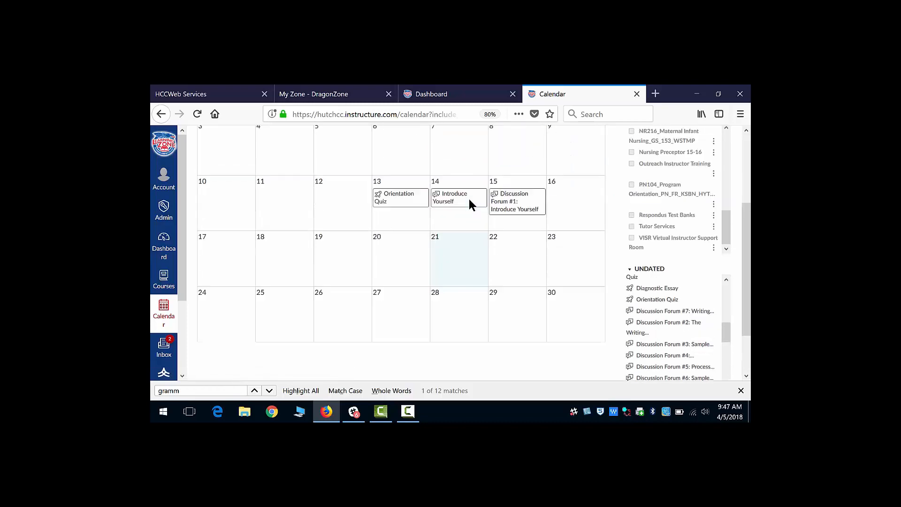
# Return to the course home page, reload it, and check the due dates listed for the Get Started and Lesson 1 items
pyautogui.click(164, 114)
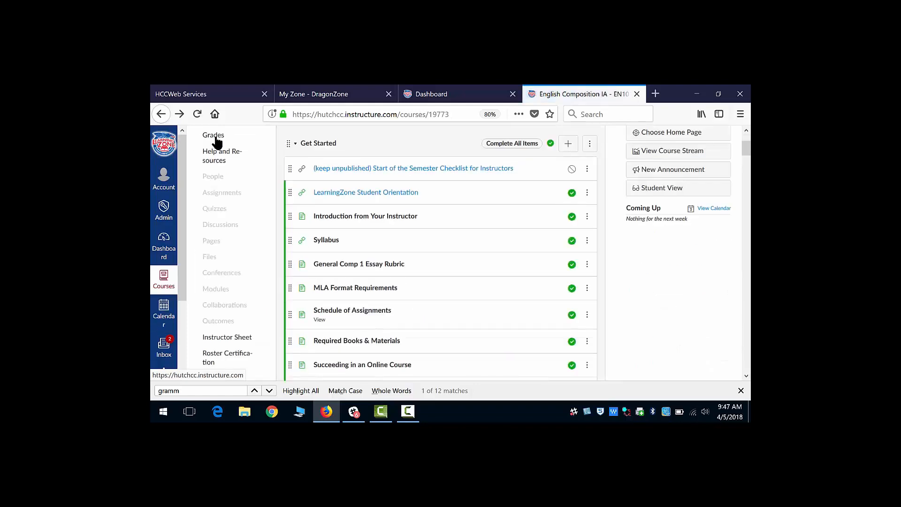
pyautogui.scroll(-3, 406, 287)
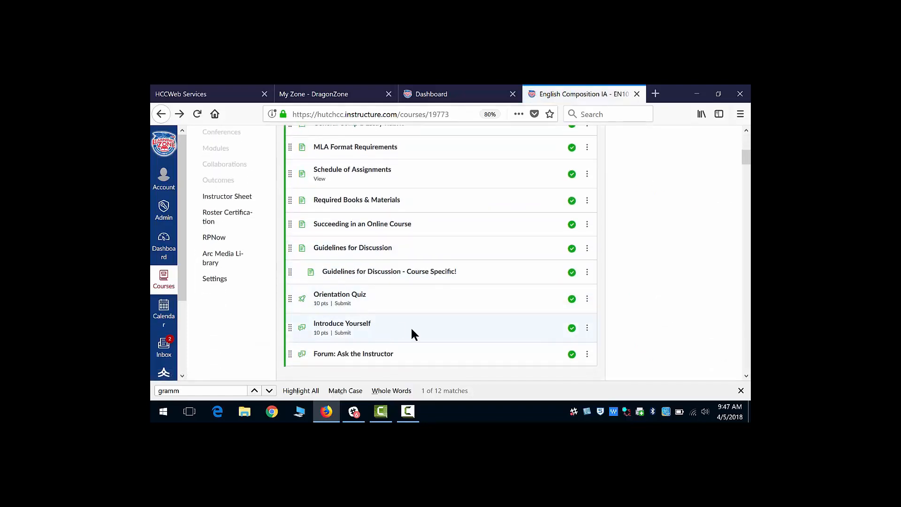
pyautogui.click(449, 116)
pyautogui.press('Return')
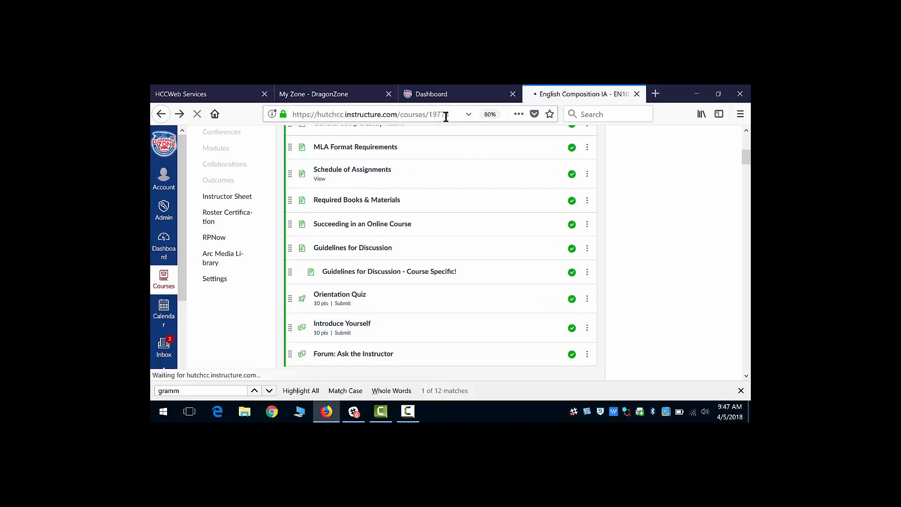
pyautogui.scroll(-6, 448, 183)
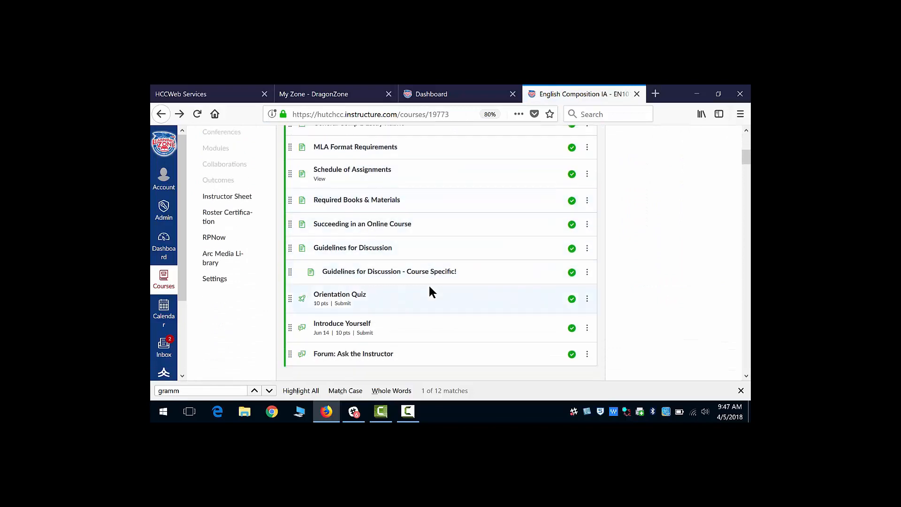
pyautogui.scroll(-2, 427, 286)
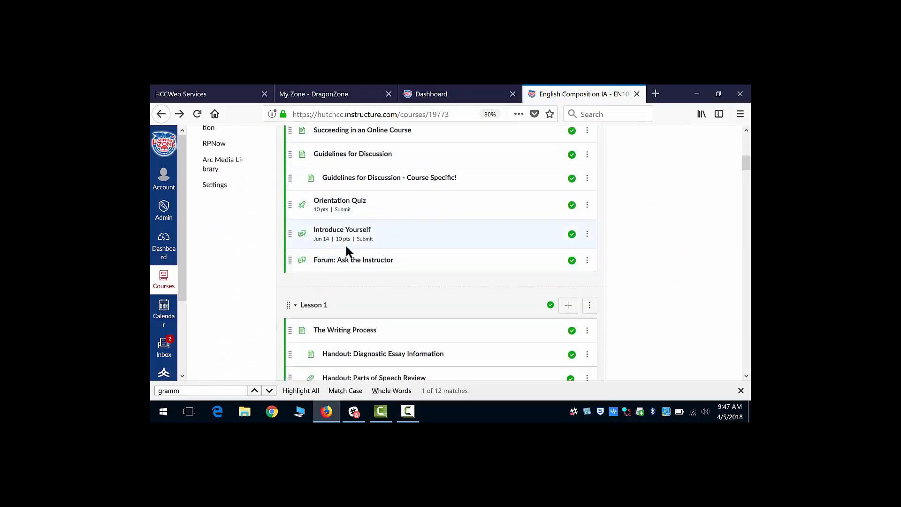
pyautogui.scroll(-2, 337, 240)
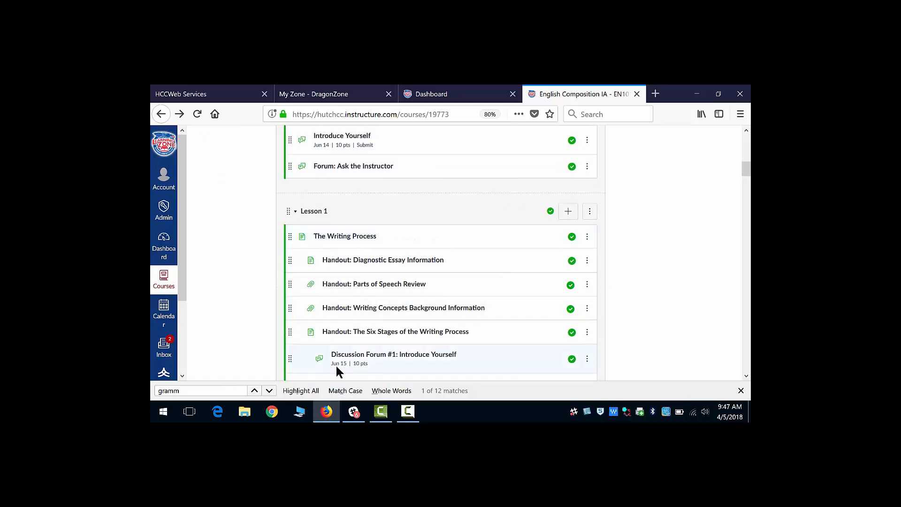
pyautogui.scroll(2, 642, 284)
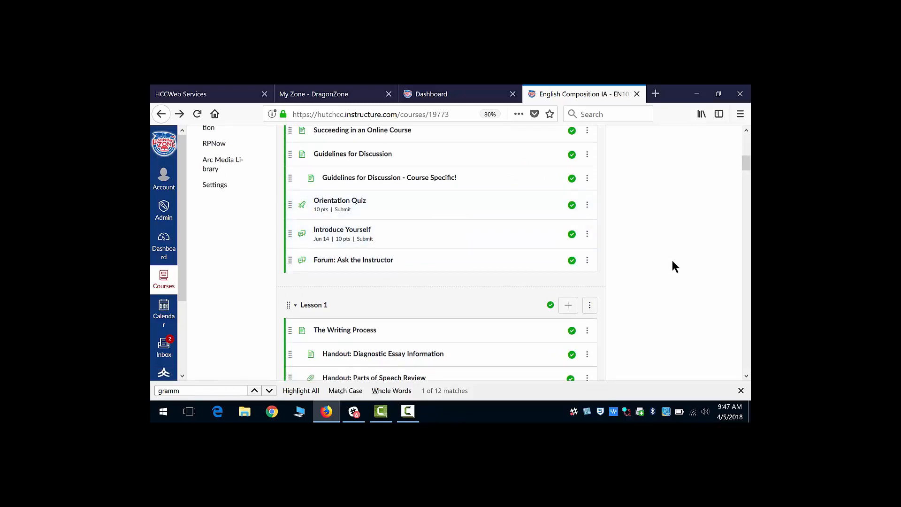
pyautogui.scroll(-4, 660, 285)
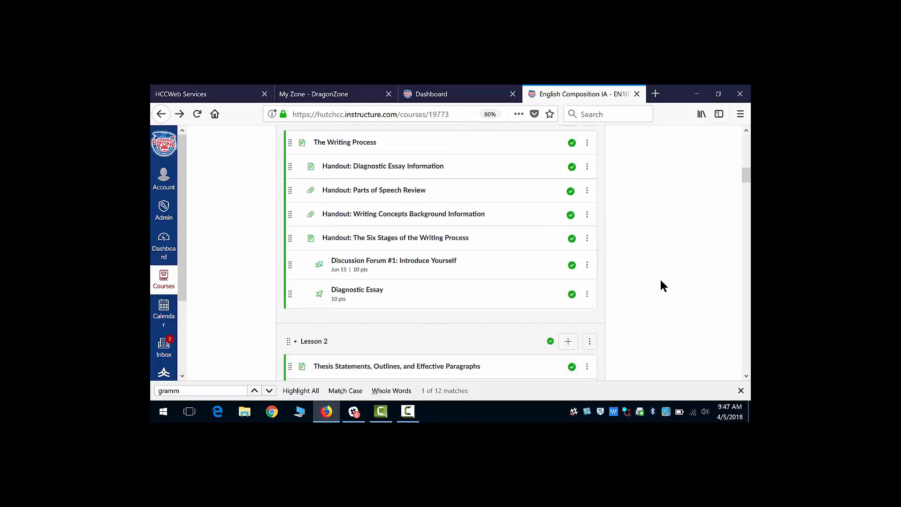
# Open Discussion Forum #1: Introduce Yourself from Lesson 1 for editing and bring up its assignment date settings
pyautogui.click(395, 265)
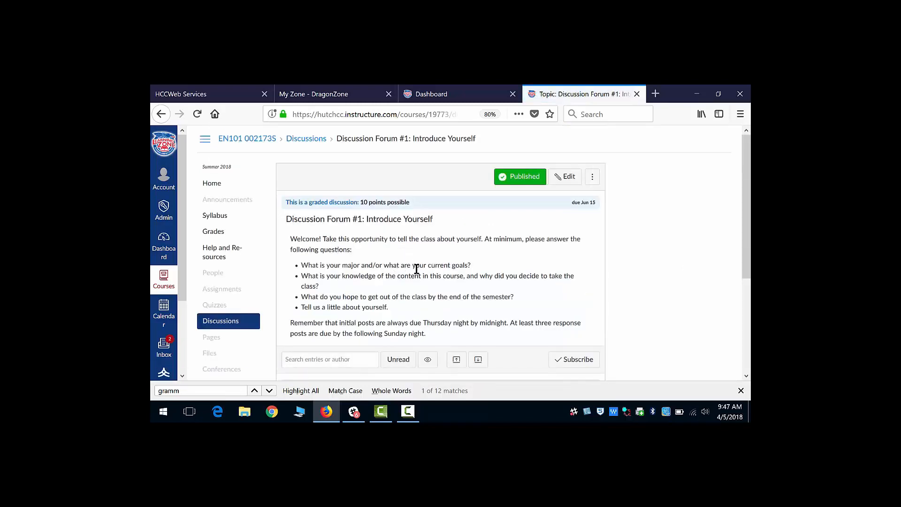
pyautogui.click(568, 178)
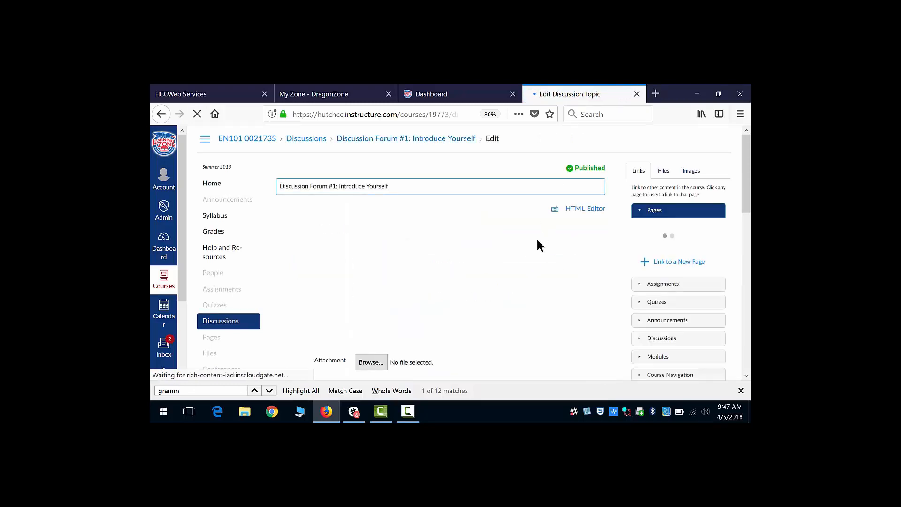
pyautogui.scroll(-15, 558, 269)
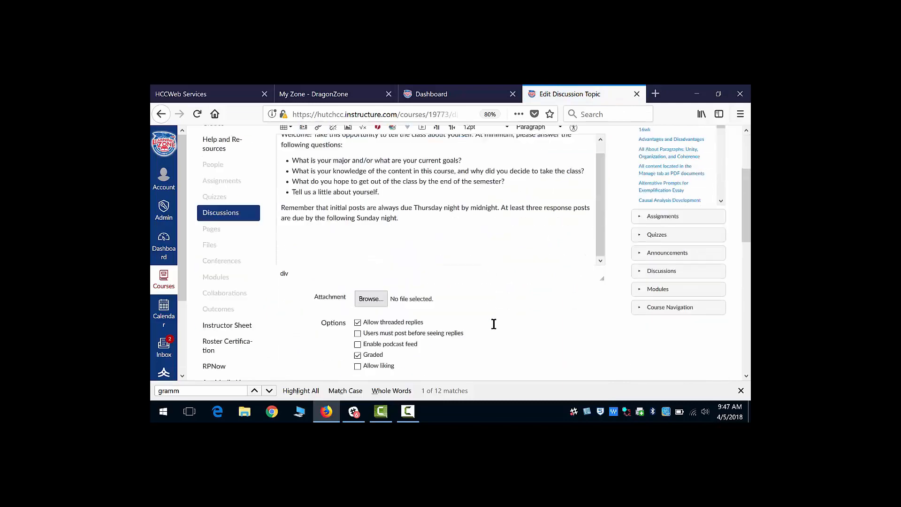
pyautogui.scroll(-1, 565, 322)
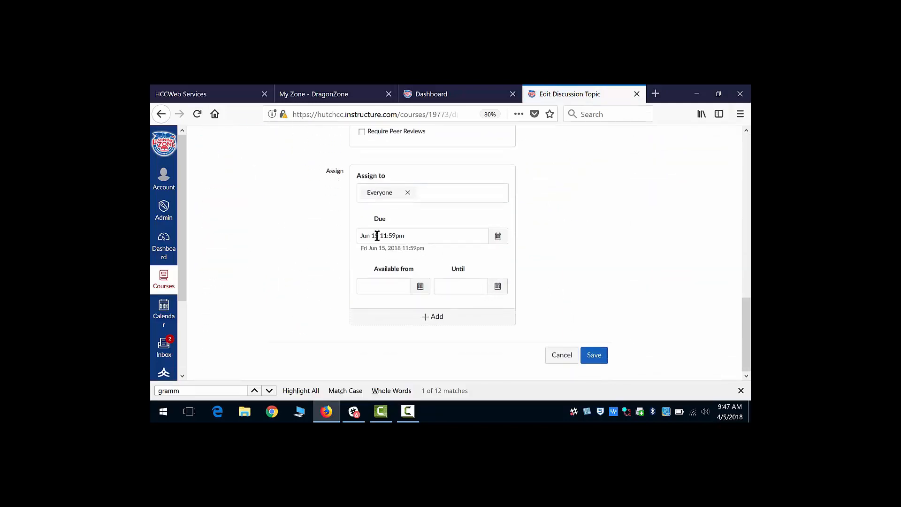
# Examine the discussion's Due, Available from and Until date settings, including the due date picker, and save the discussion
pyautogui.moveTo(428, 238); pyautogui.dragTo(344, 235)
pyautogui.click(301, 257)
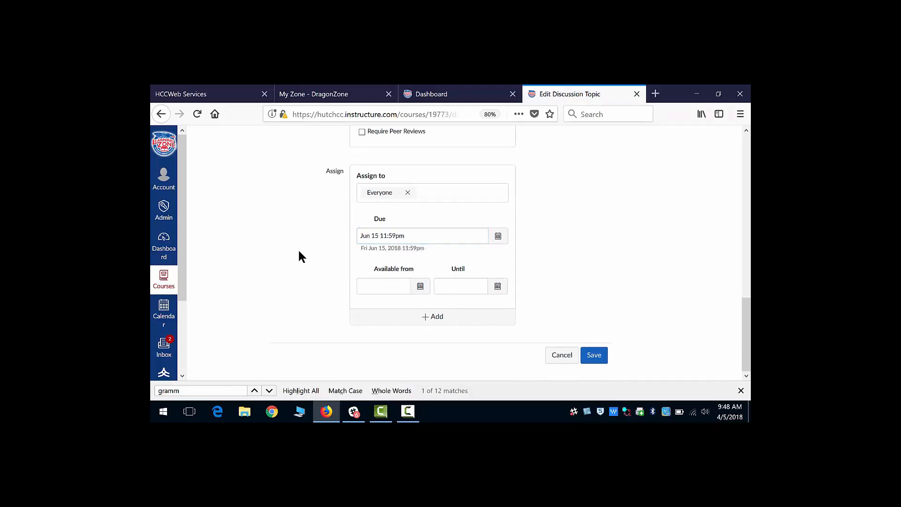
pyautogui.click(498, 236)
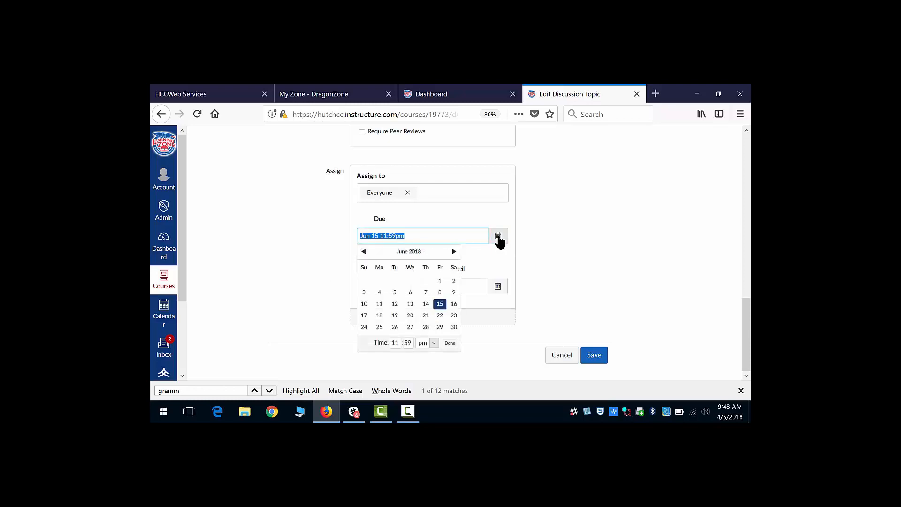
pyautogui.click(556, 258)
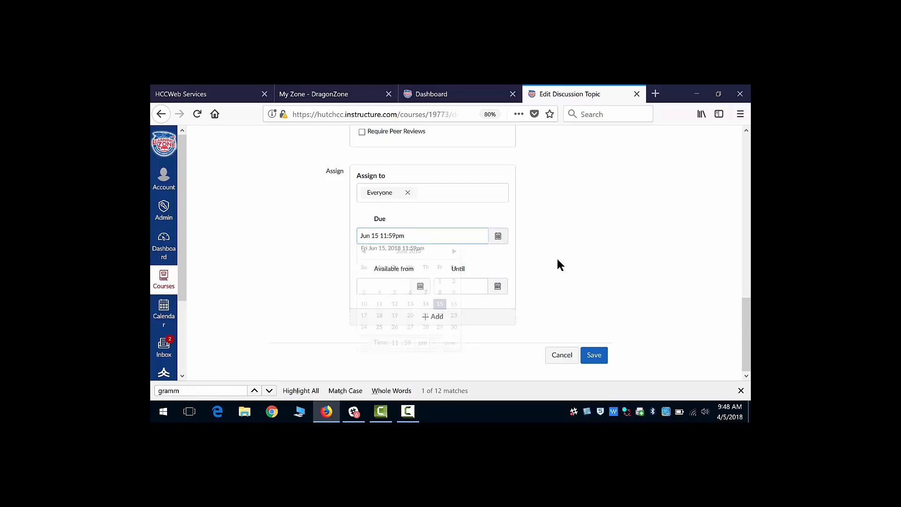
pyautogui.click(370, 288)
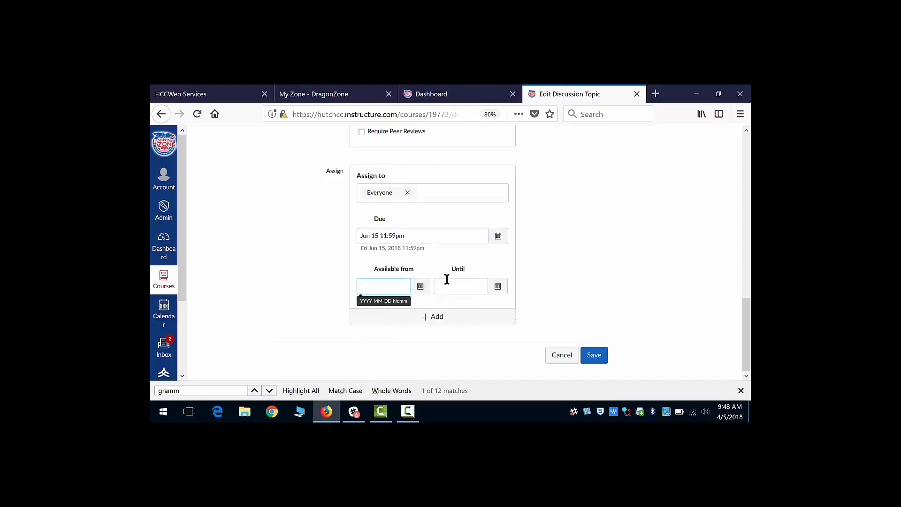
pyautogui.click(449, 284)
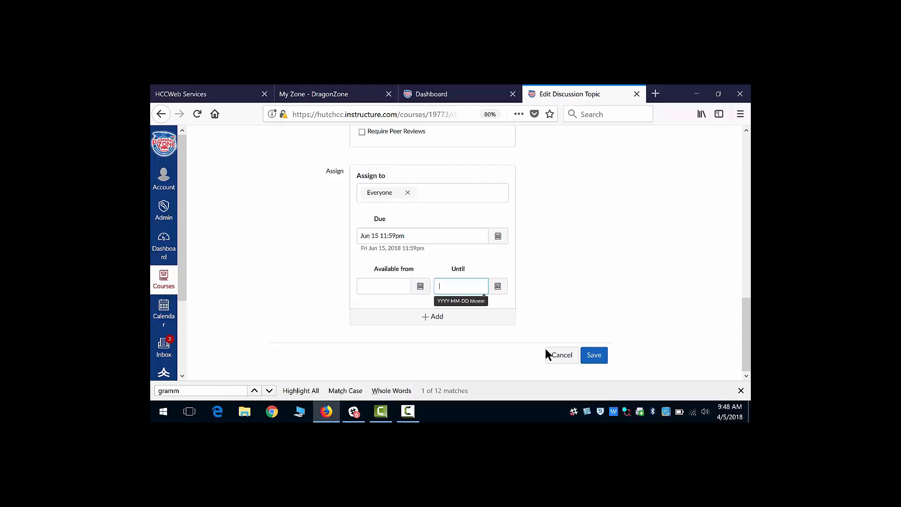
pyautogui.click(595, 356)
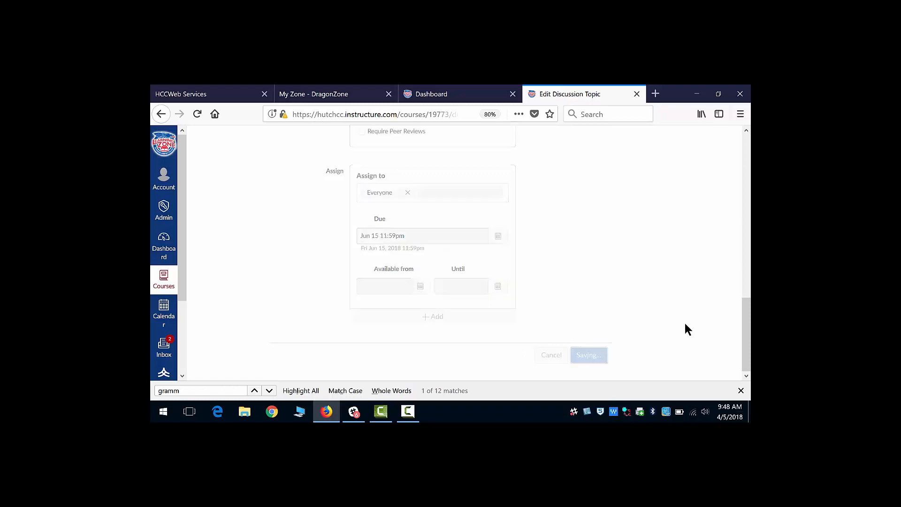
# Open the course syllabus and review the assignment due dates in its Course Summary
pyautogui.click(441, 96)
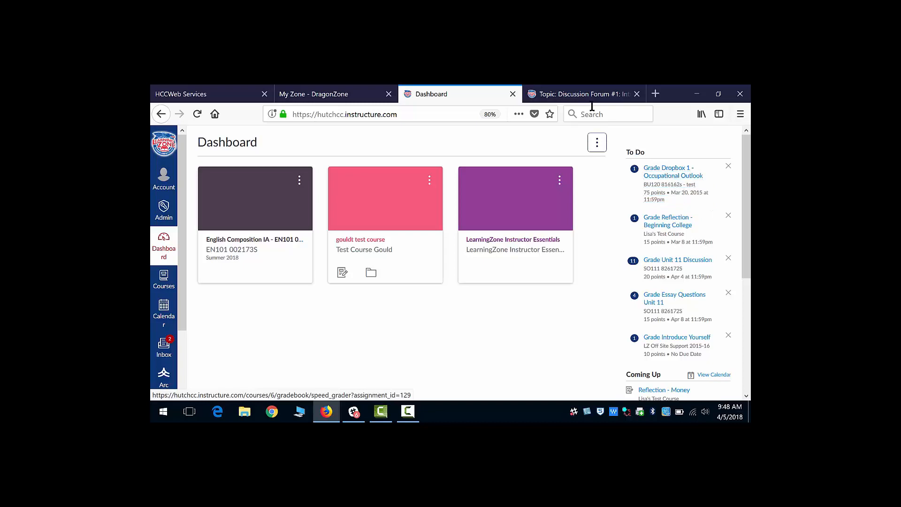
pyautogui.click(576, 94)
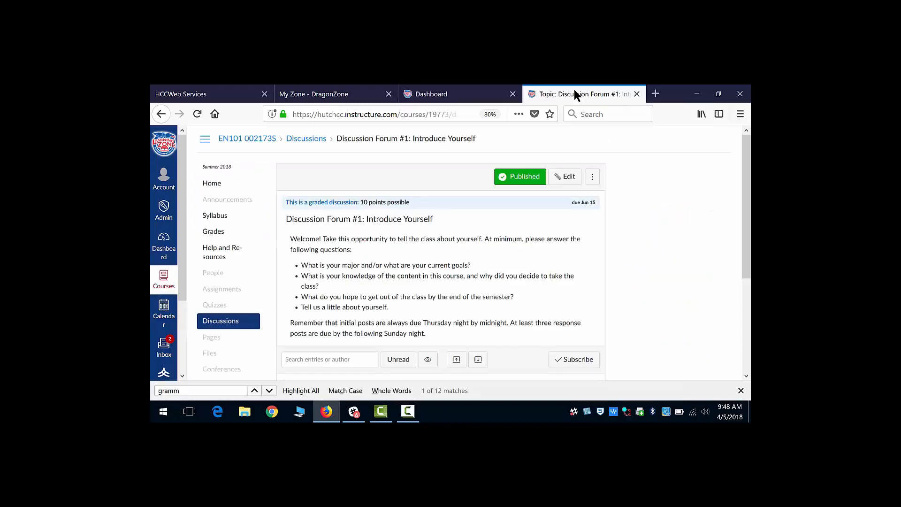
pyautogui.click(227, 218)
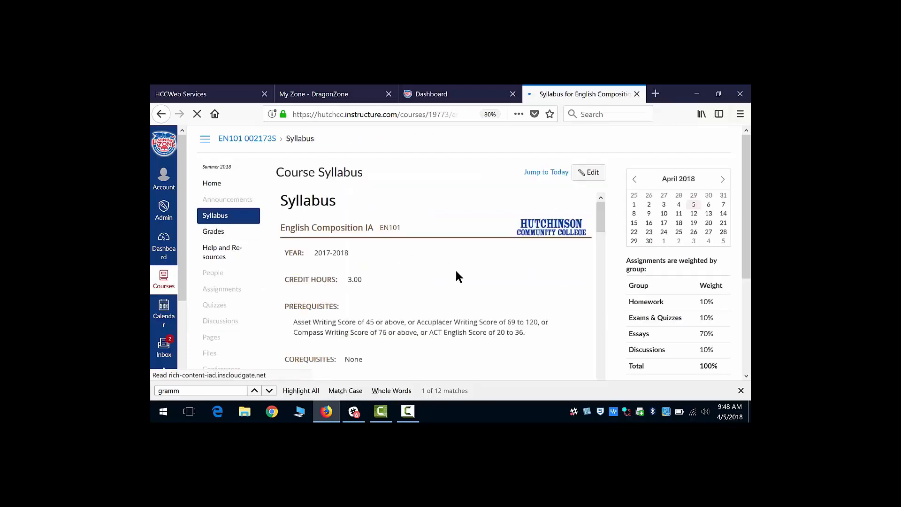
pyautogui.scroll(-5, 521, 327)
pyautogui.scroll(-10, 672, 339)
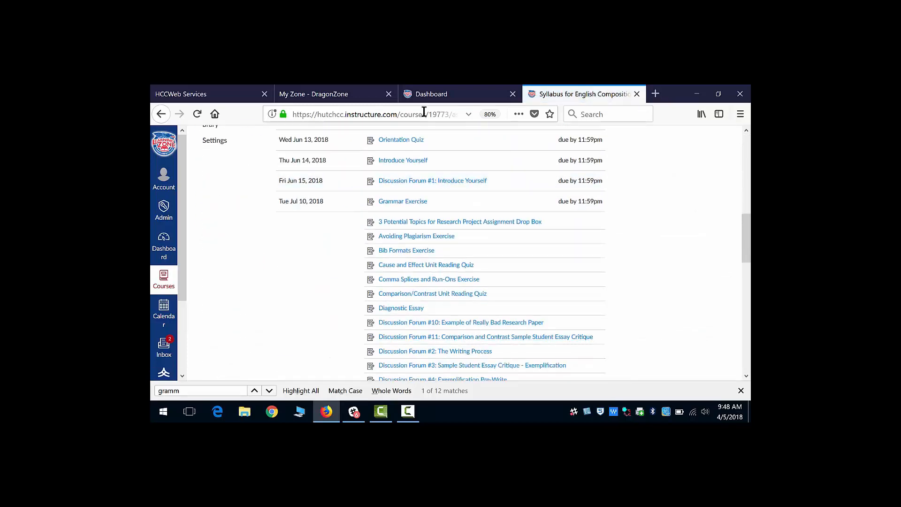
pyautogui.scroll(2, 425, 187)
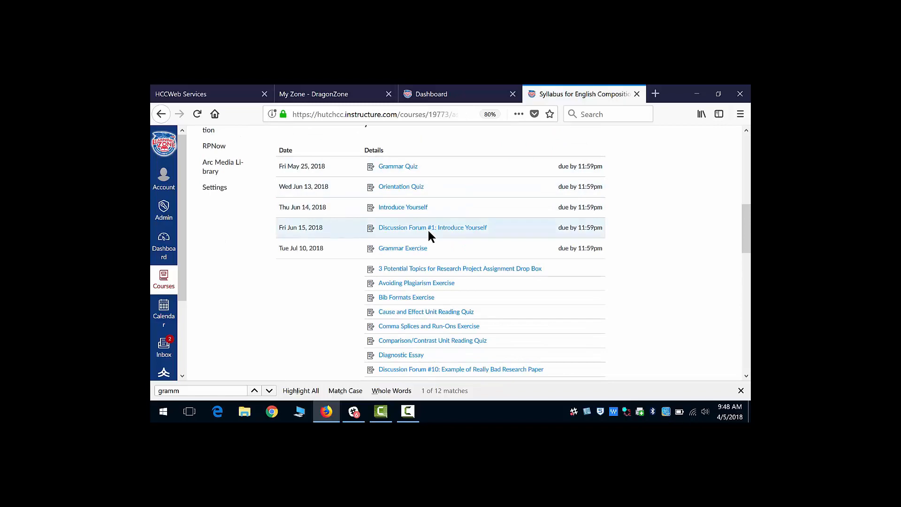
pyautogui.scroll(5, 658, 273)
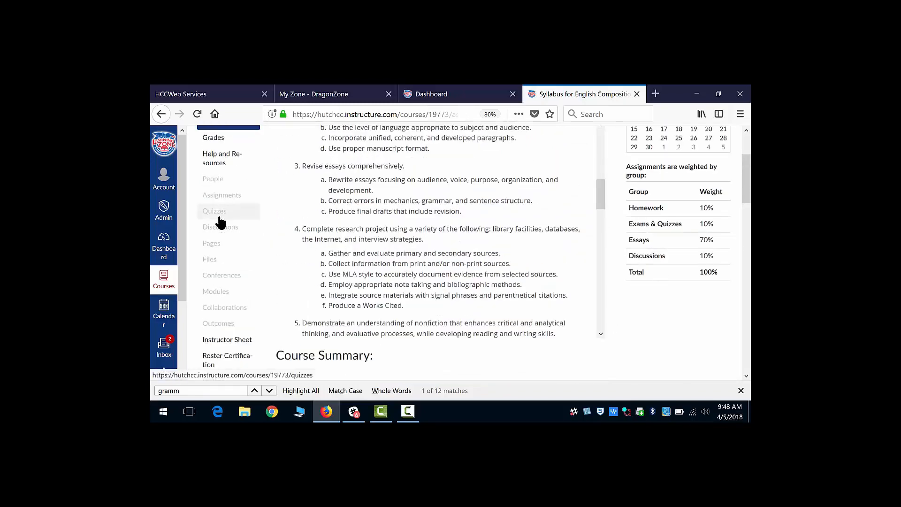
pyautogui.scroll(5, 424, 310)
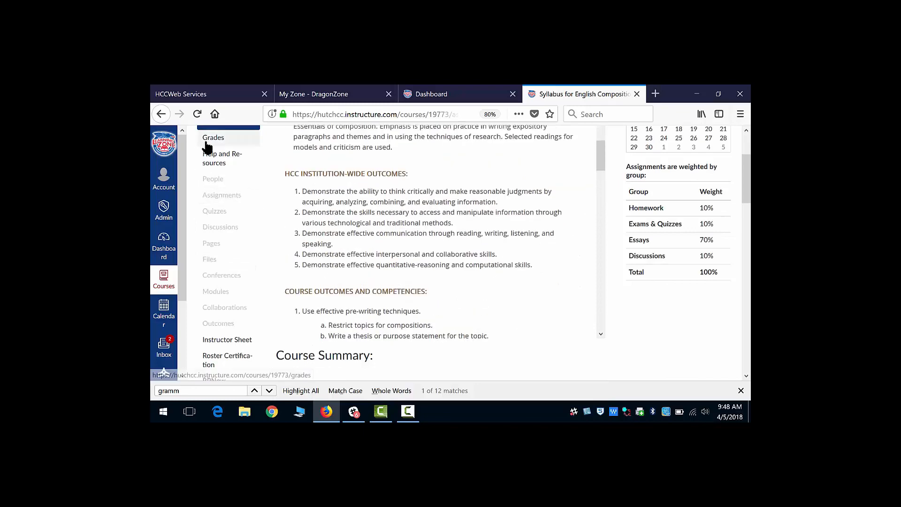
pyautogui.scroll(10, 352, 221)
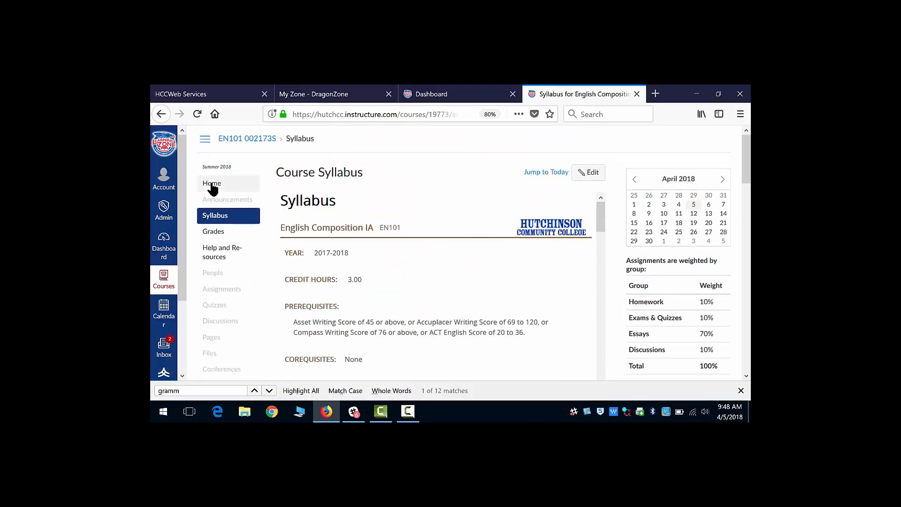
# Go to the course home page, enter Student View, and examine the test student's grades page for due dates and point values
pyautogui.click(212, 184)
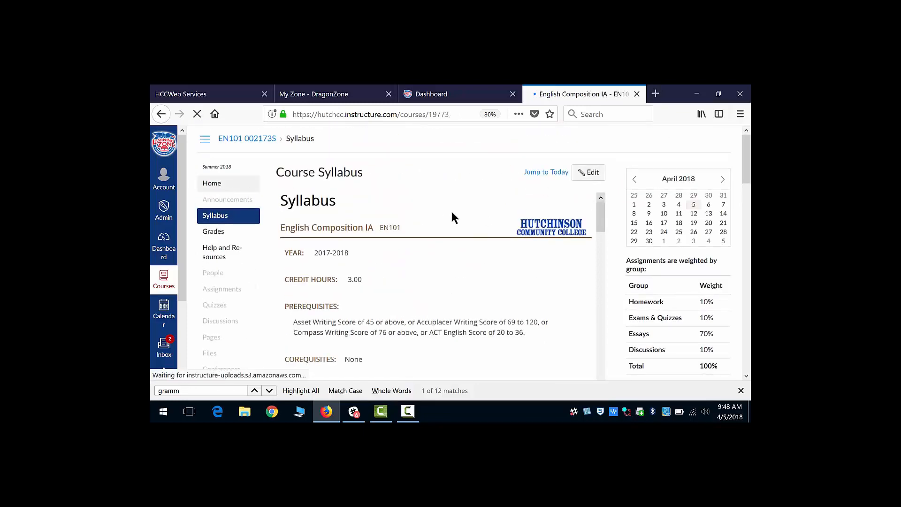
pyautogui.scroll(-3, 471, 267)
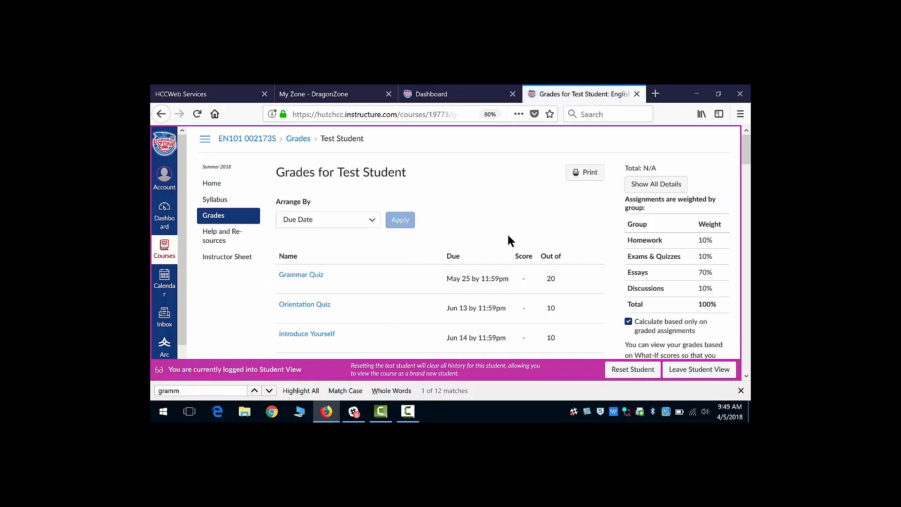
pyautogui.scroll(-2, 507, 235)
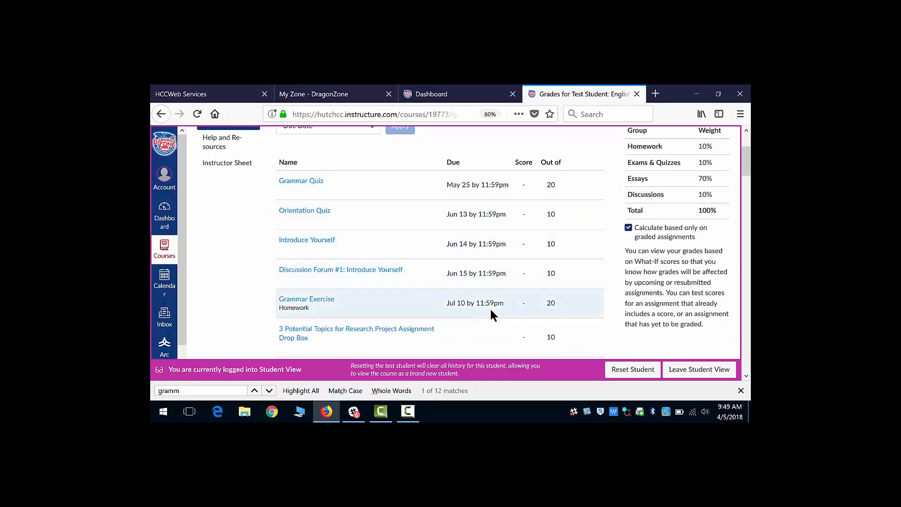
pyautogui.scroll(-10, 491, 310)
pyautogui.scroll(-15, 490, 309)
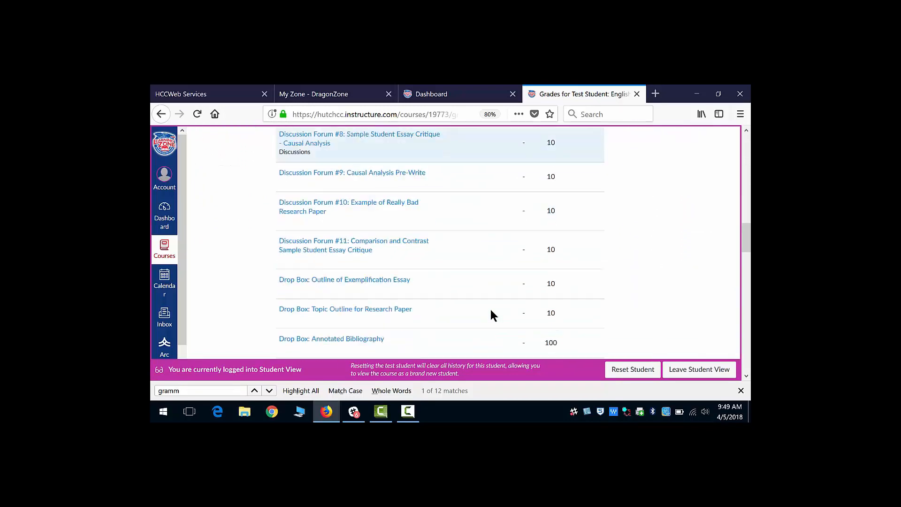
pyautogui.scroll(-10, 490, 309)
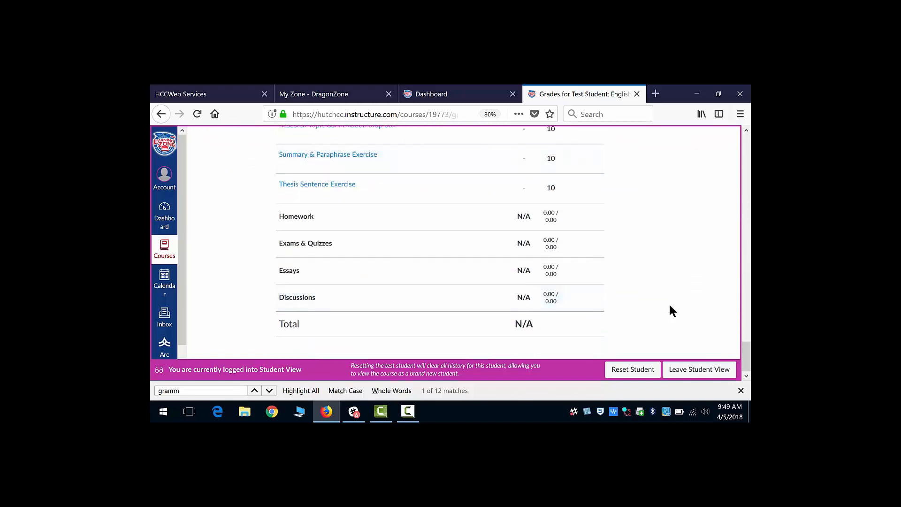
pyautogui.scroll(10, 690, 317)
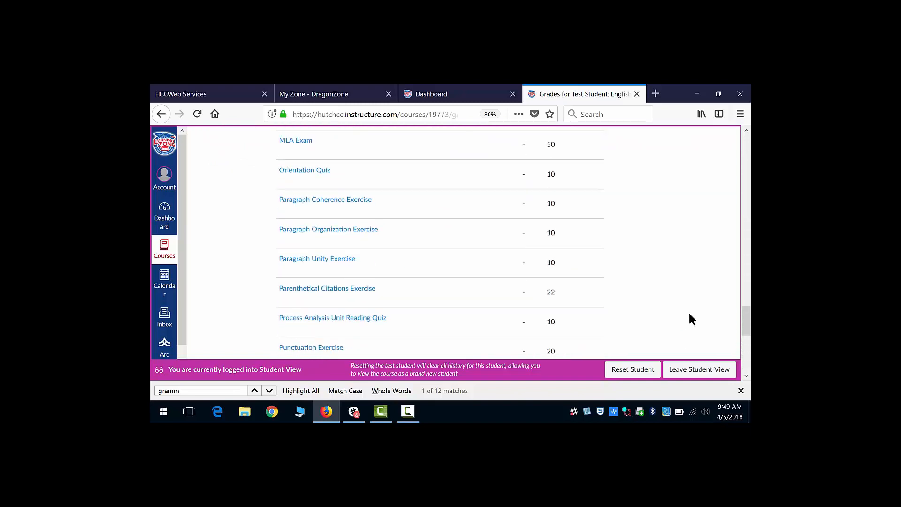
pyautogui.scroll(10, 689, 314)
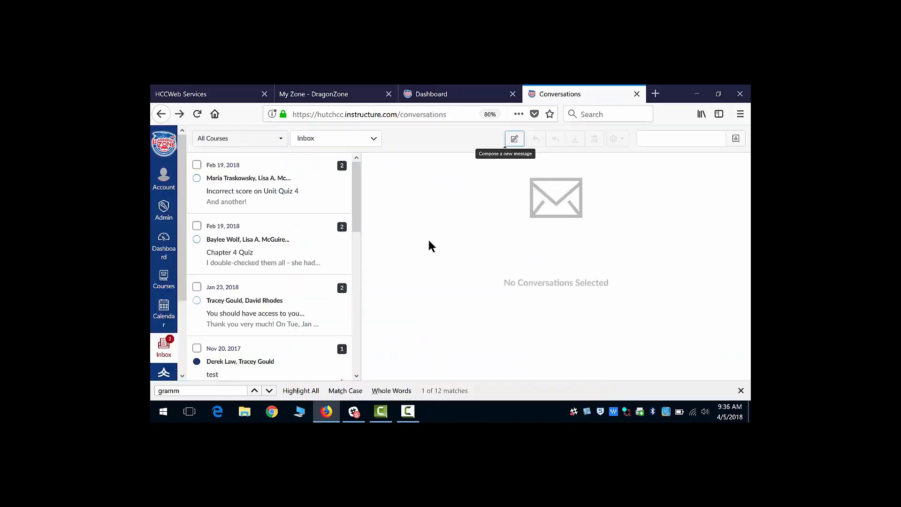
# View the Quick Links on the HCC Web Services page and return to the LearningZone Dashboard
pyautogui.click(229, 89)
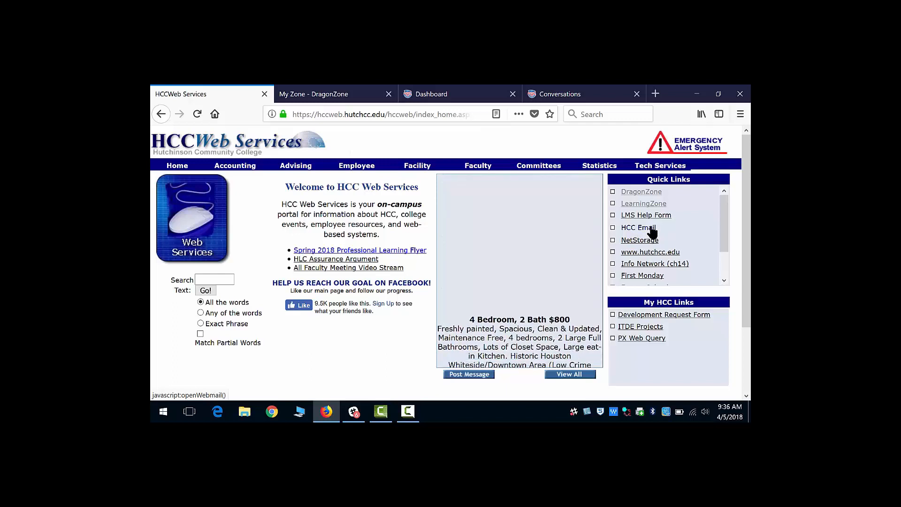
pyautogui.click(555, 91)
pyautogui.click(452, 93)
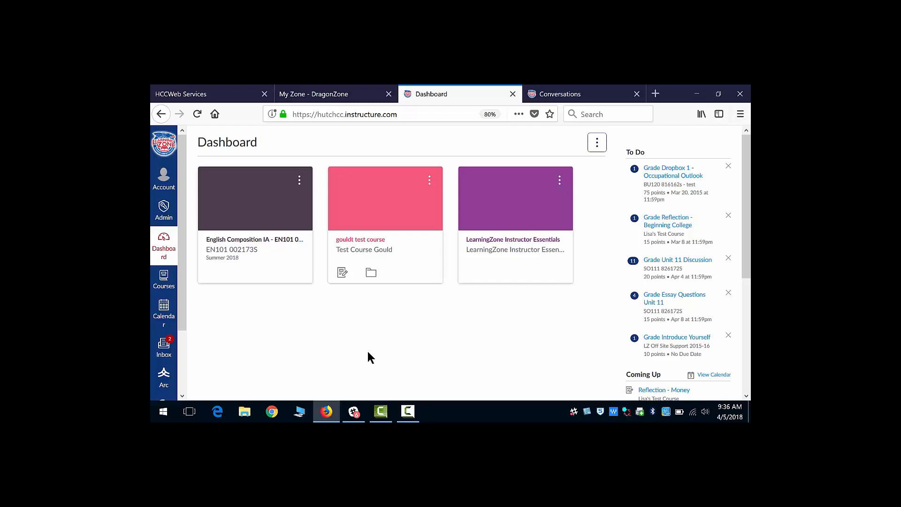
pyautogui.click(408, 412)
pyautogui.click(597, 361)
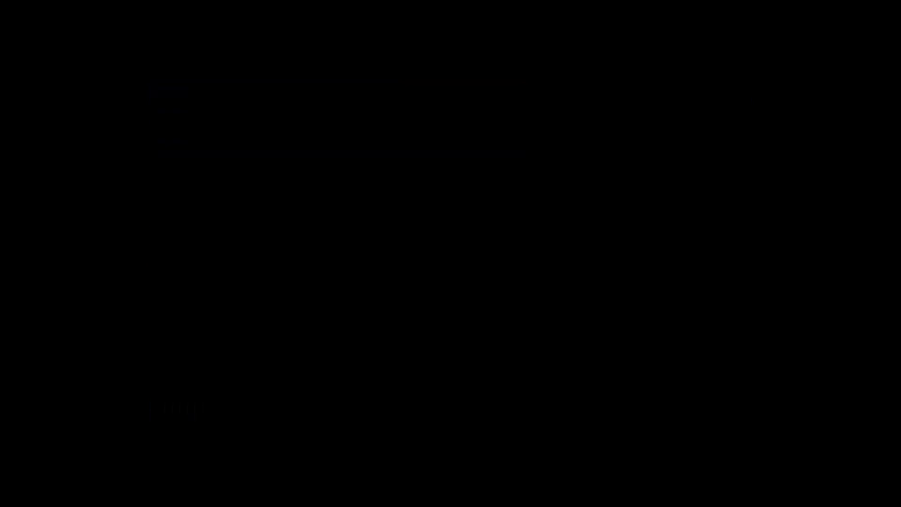